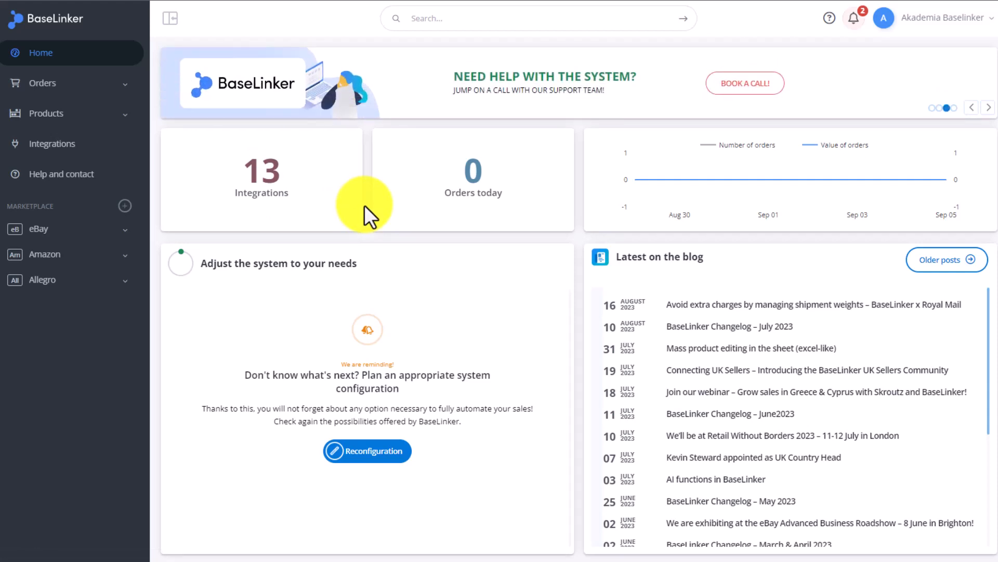
- Add a personal event named TEST in the automatic actions for products
left_click(79, 121)
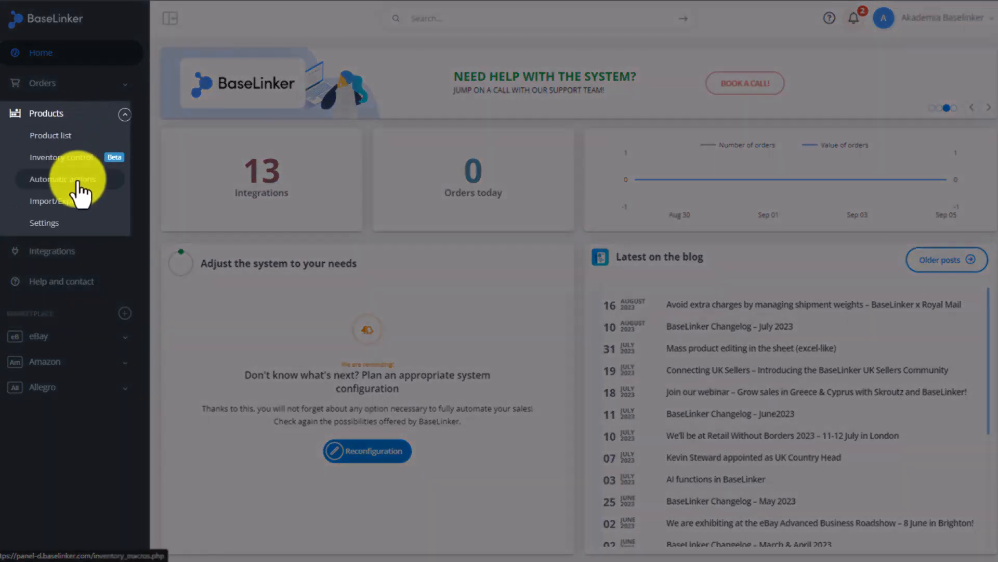
left_click(78, 182)
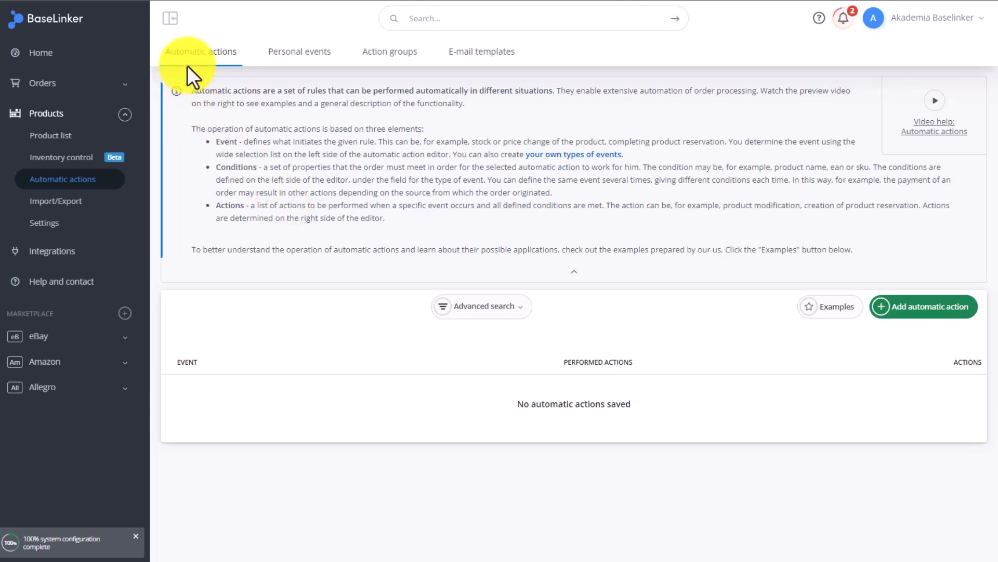
left_click(328, 51)
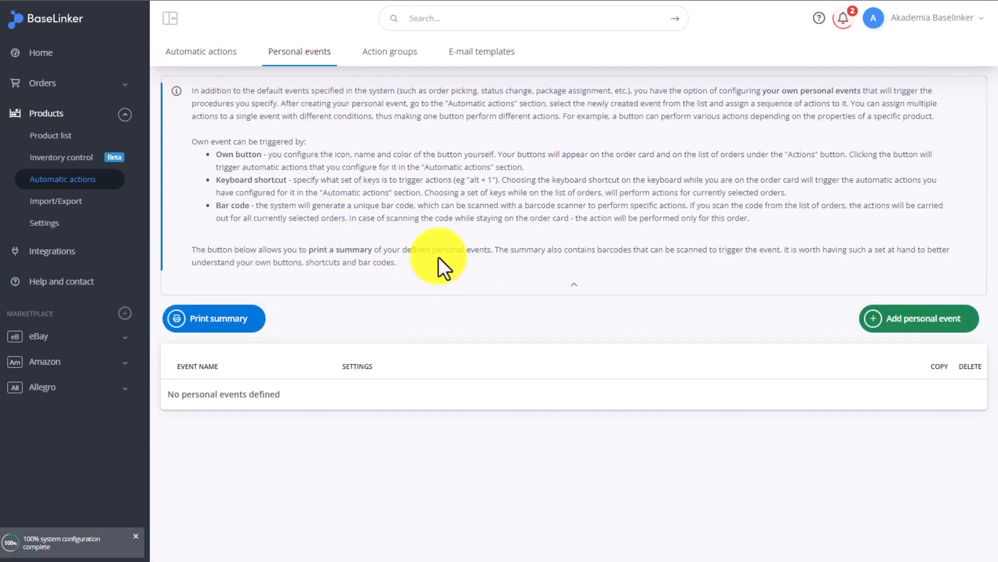
left_click(944, 320)
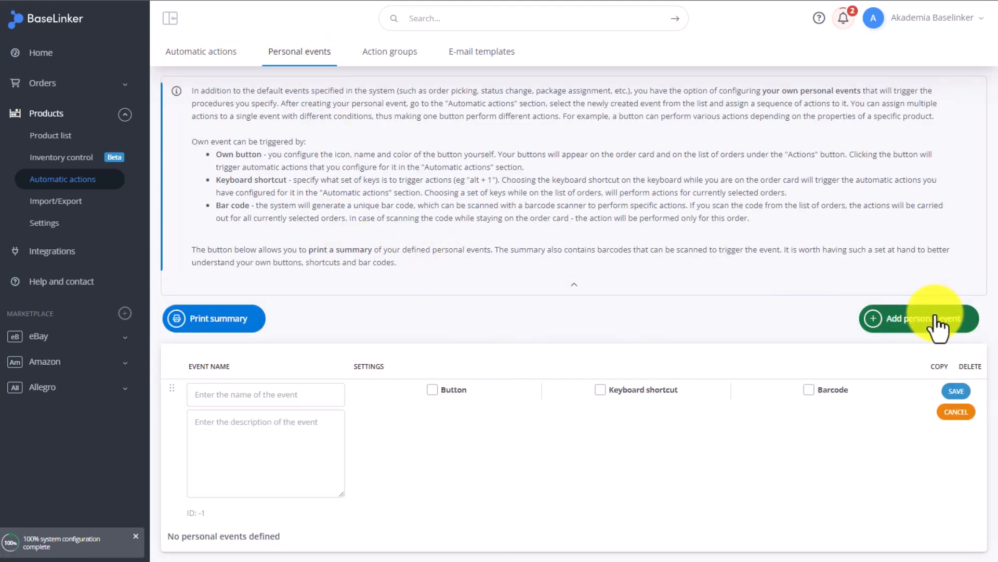
scroll(604, 257, "down", 2)
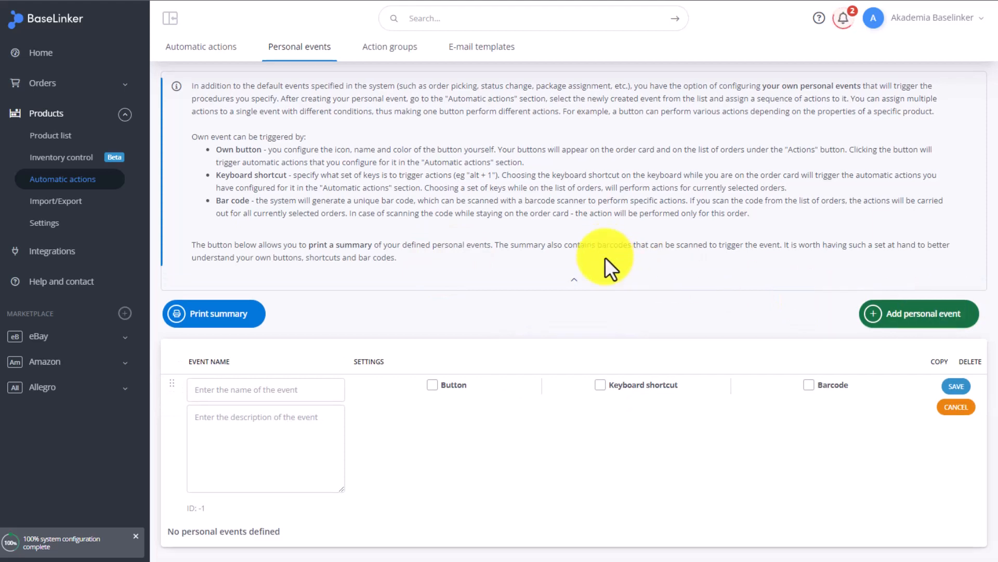
left_click(250, 323)
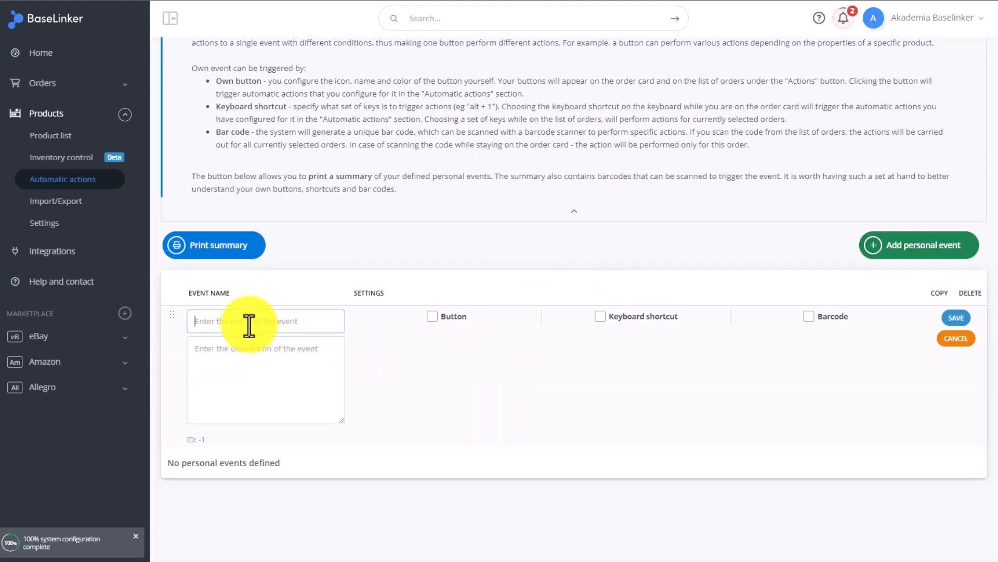
type("TEST")
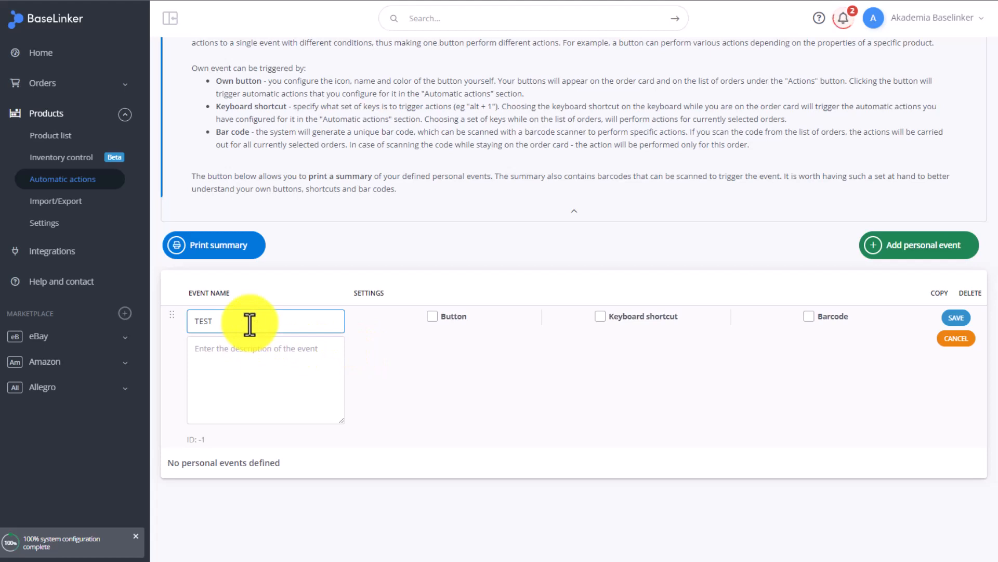
- Enable a button for the TEST event with an envelope icon and a dark red colour
left_click(438, 318)
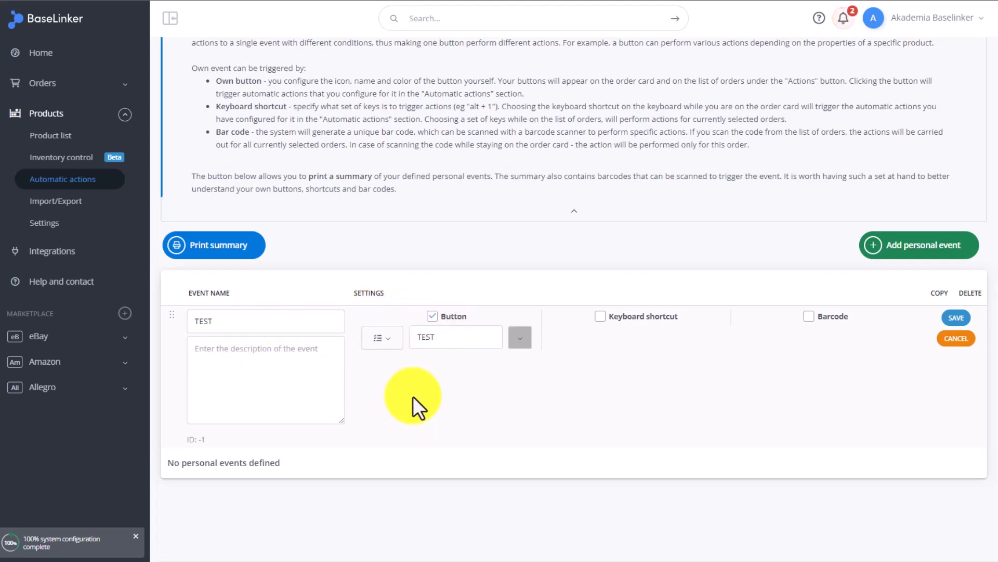
left_click(389, 341)
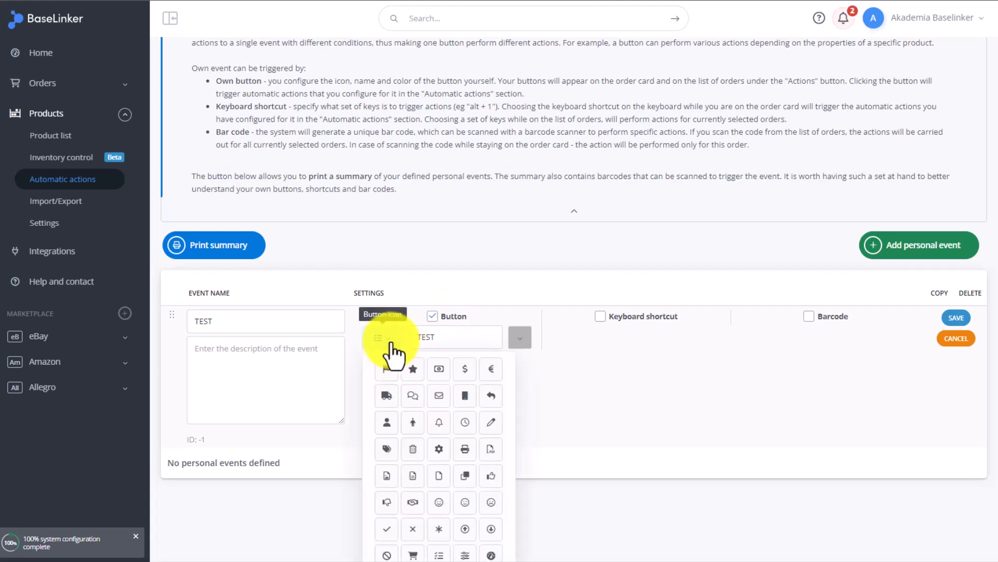
left_click(439, 397)
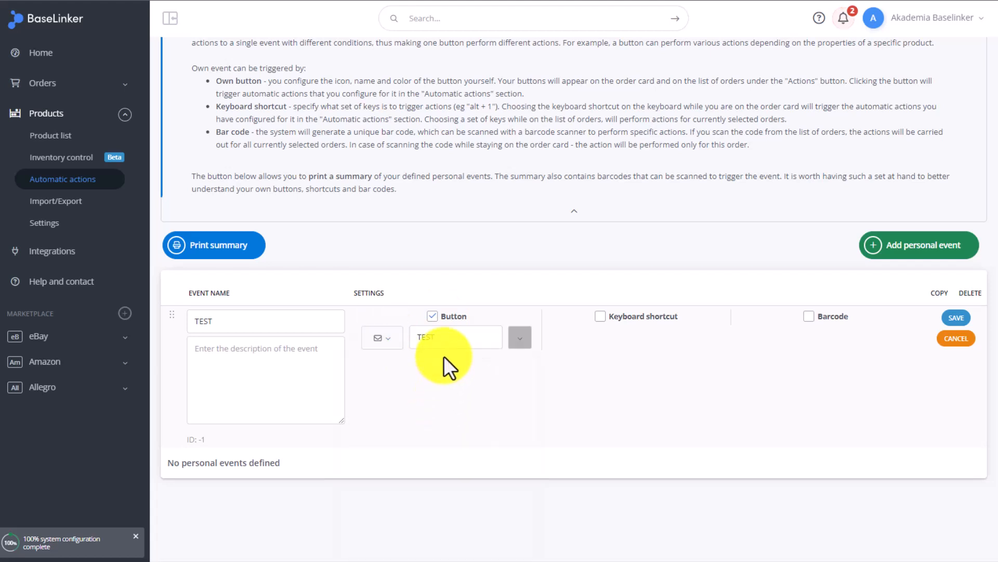
left_click(521, 339)
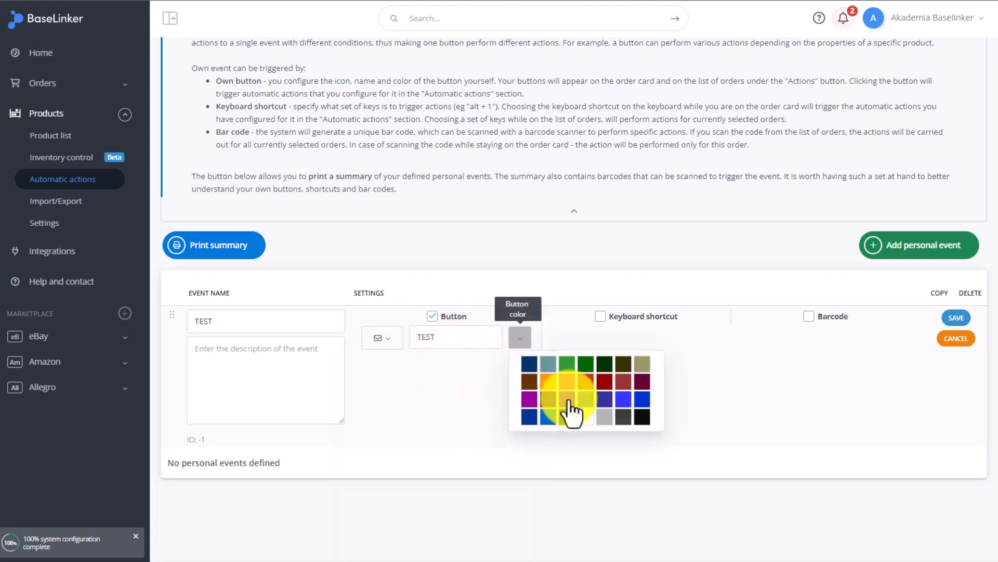
left_click(603, 382)
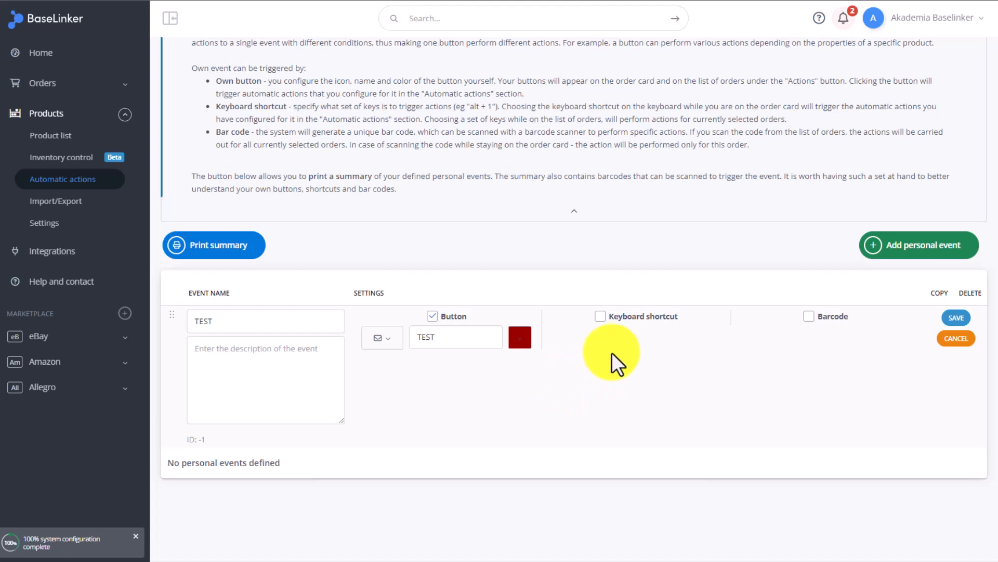
- Enable the barcode trigger for the TEST event and save the event
left_click(602, 318)
left_click(601, 317)
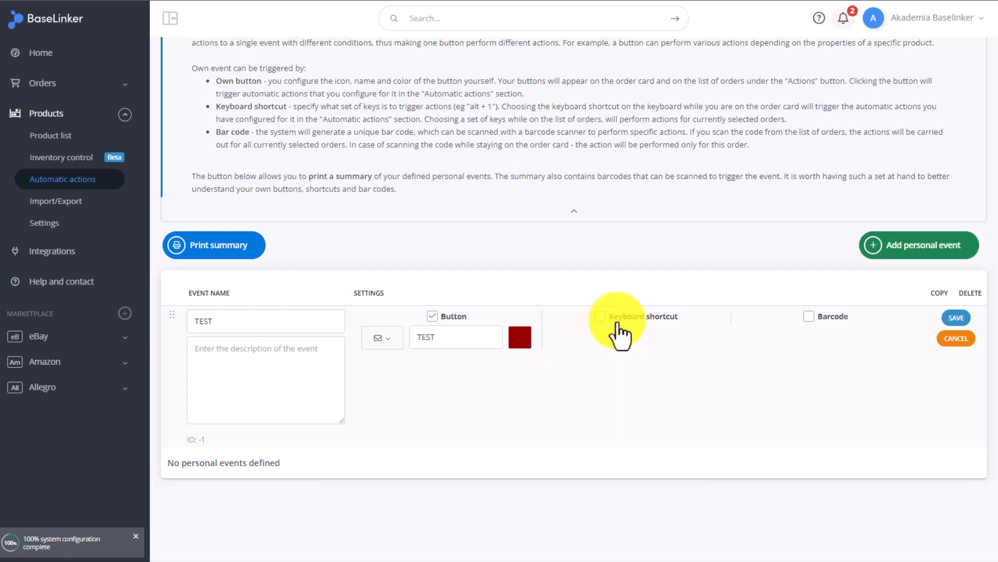
left_click(809, 317)
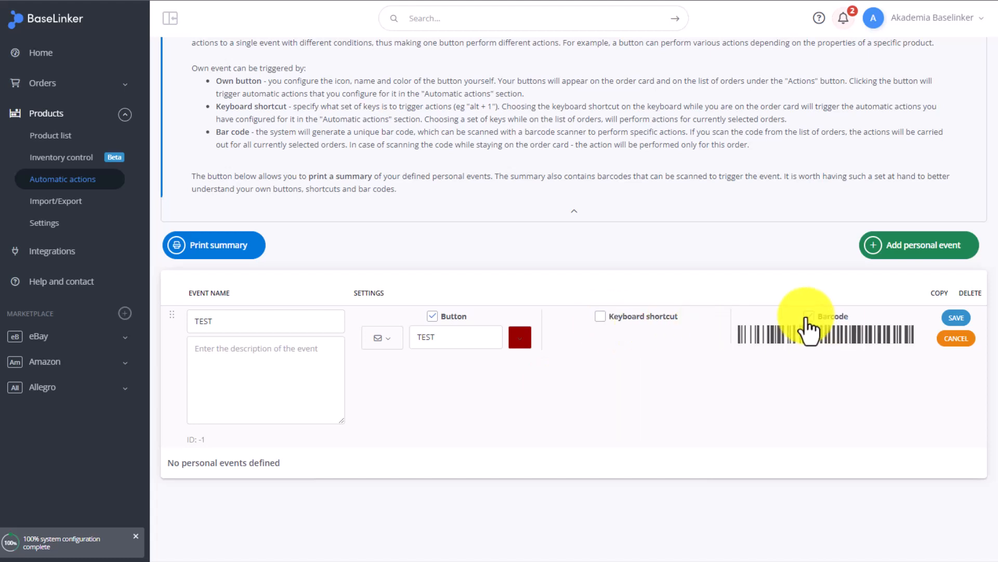
left_click(957, 317)
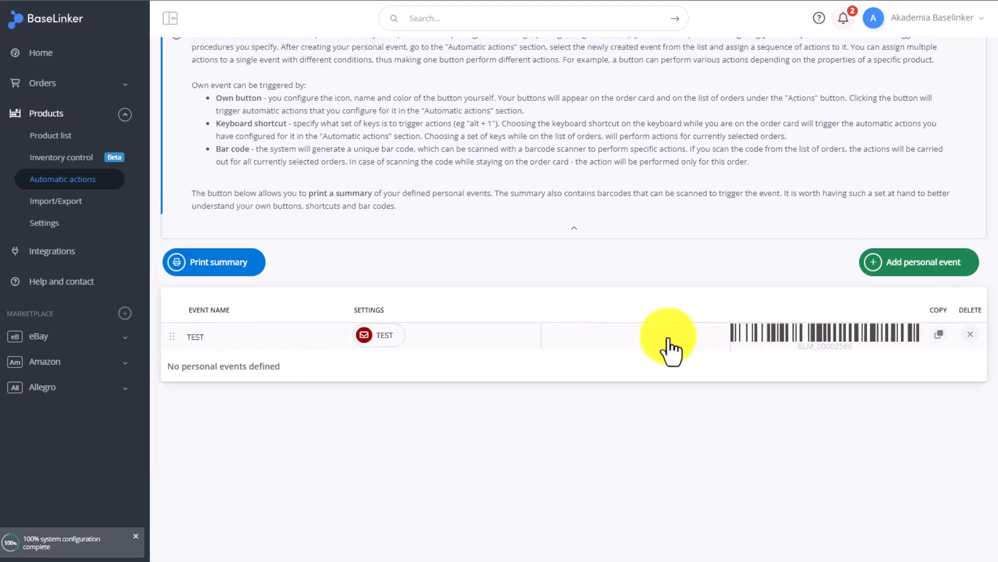
- View the action groups, and start a new e-mail template with TEST as its display name and message subject
scroll(383, 105, "up", 1)
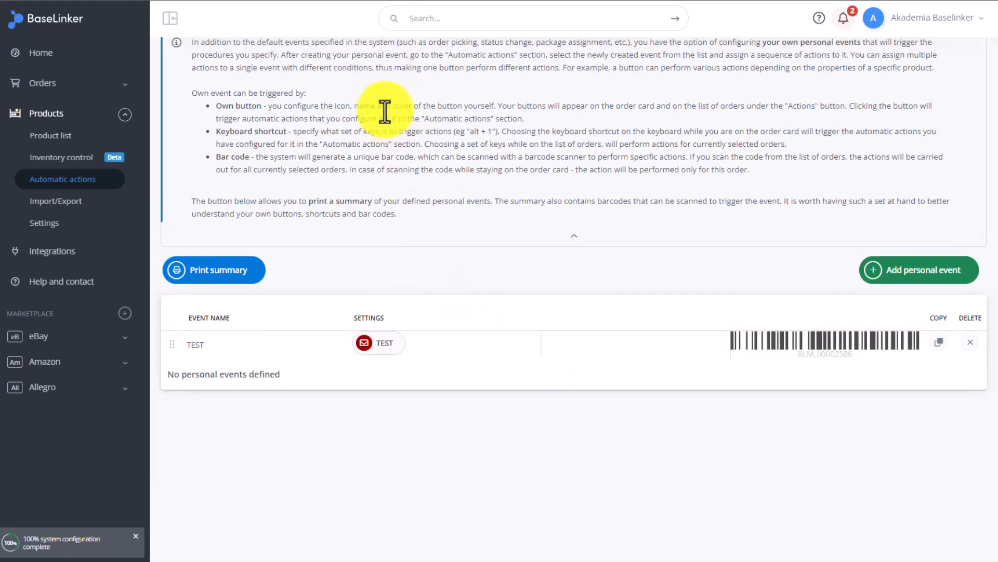
left_click(378, 66)
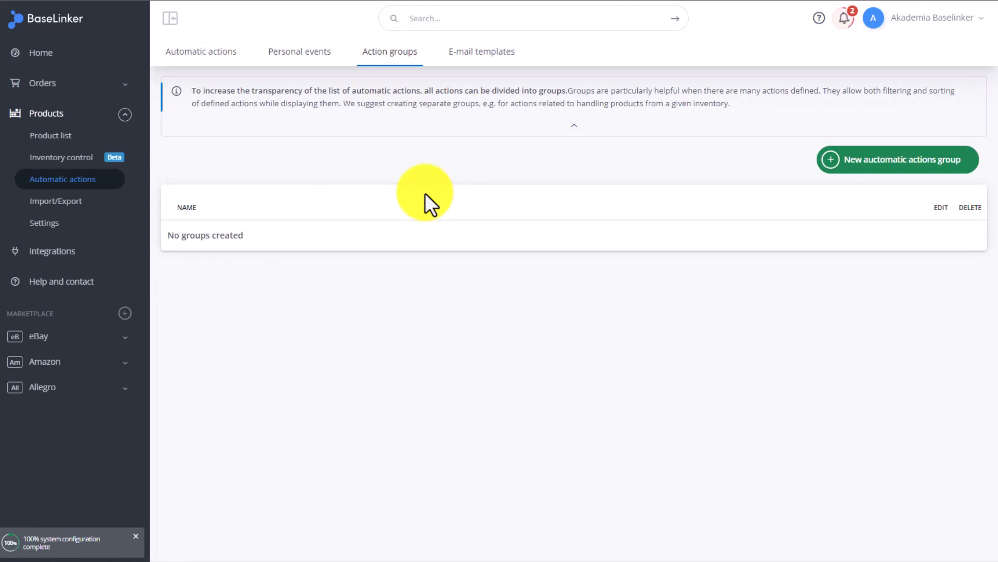
left_click(494, 64)
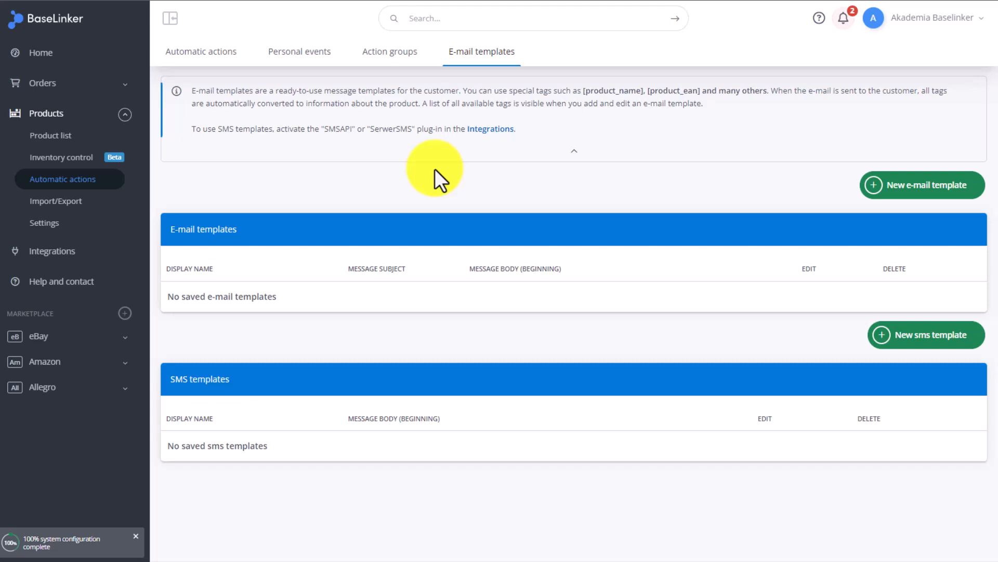
left_click(946, 190)
left_click(503, 79)
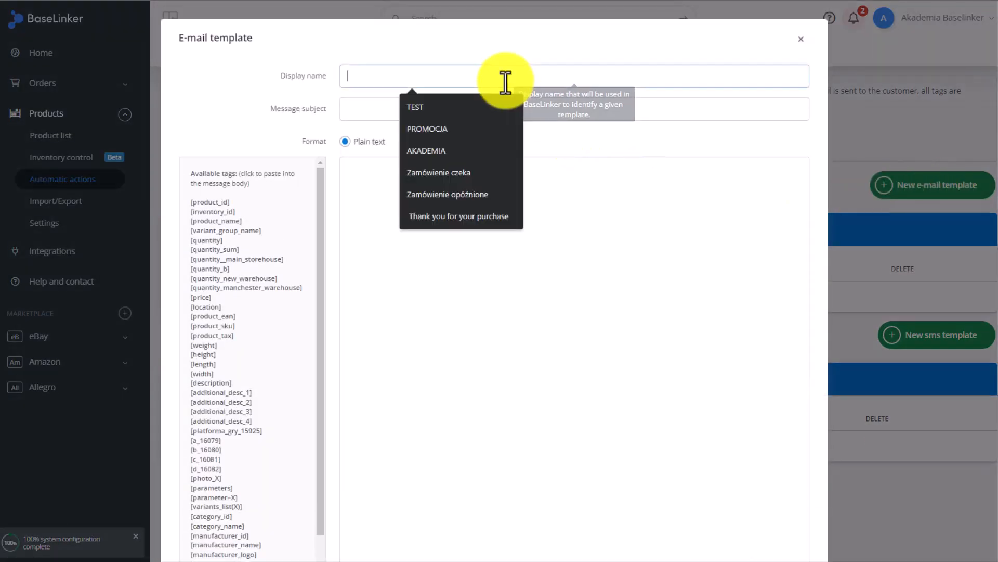
type("TEST")
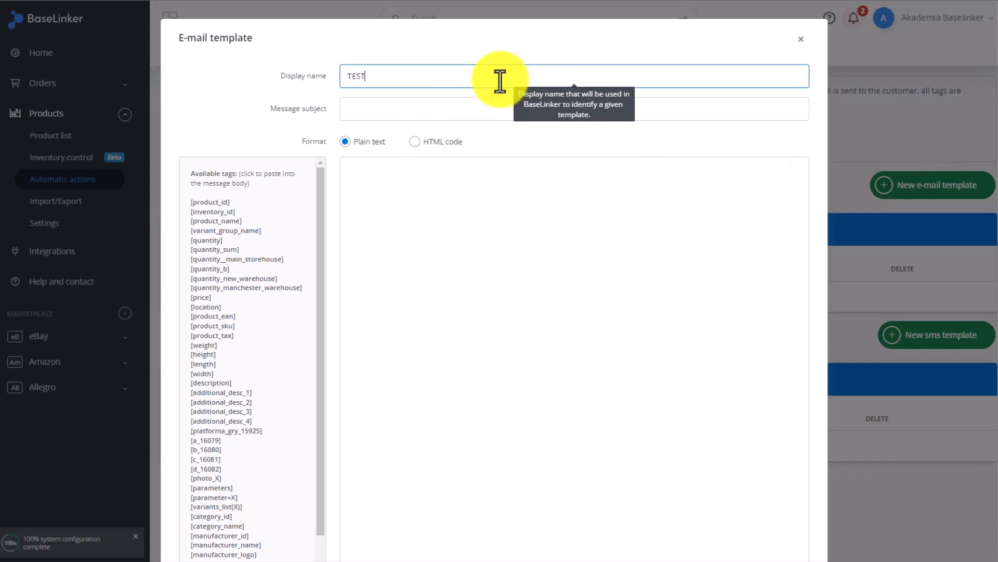
left_click(413, 109)
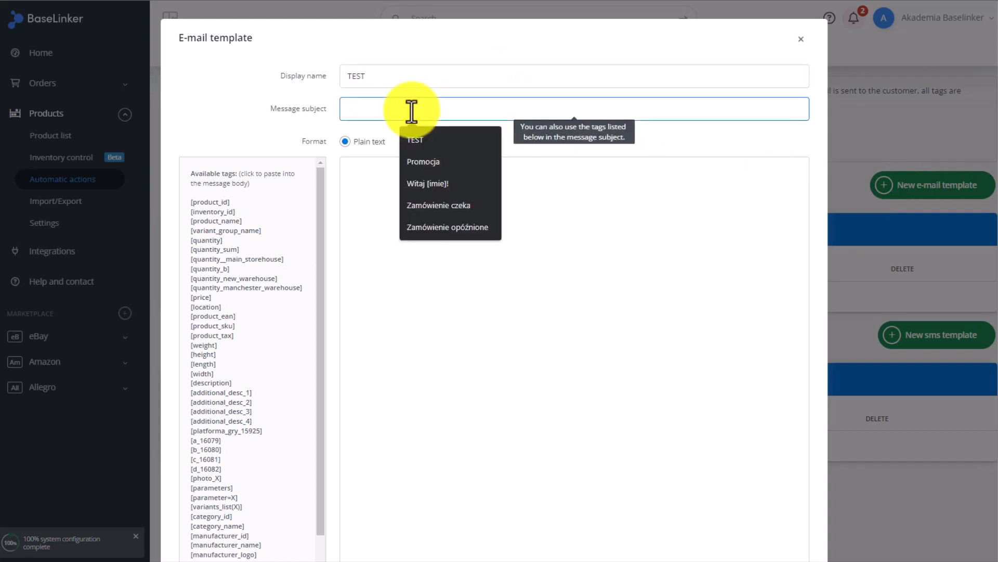
type("TEST")
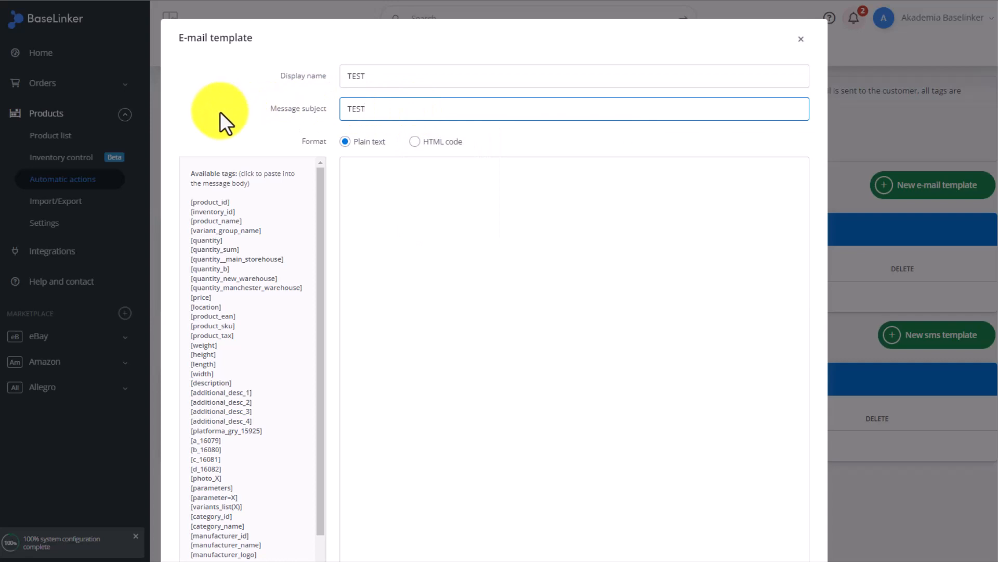
- Insert the [quantity] tag into the message body and check the available sender e-mail accounts
left_click(214, 243)
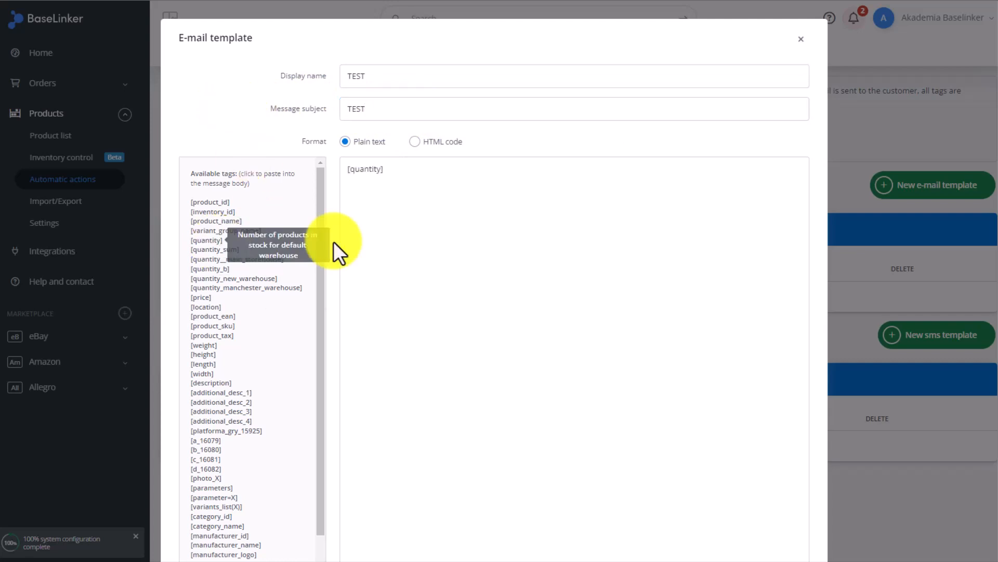
scroll(407, 232, "down", 5)
scroll(406, 232, "down", 2)
left_click(410, 240)
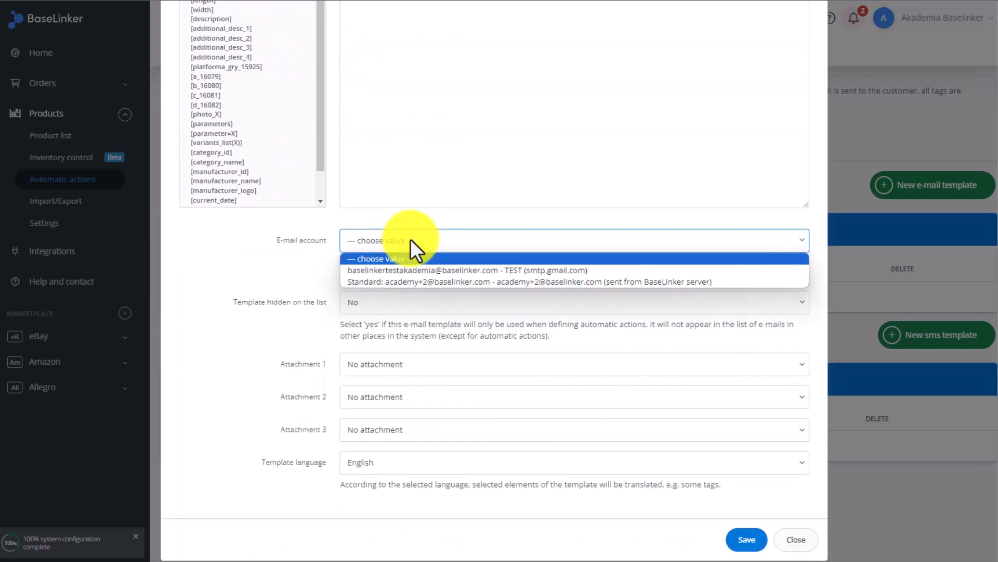
left_click(410, 239)
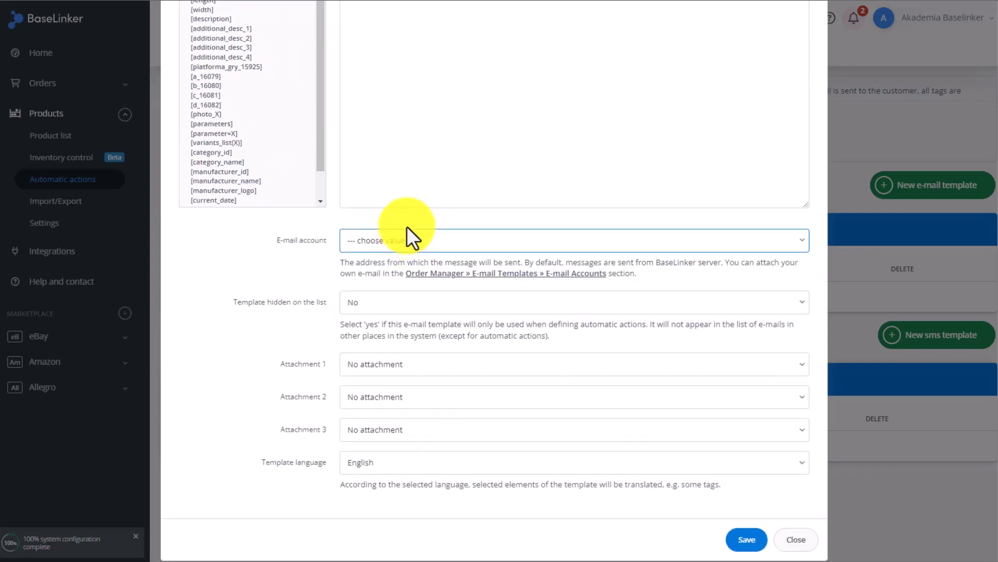
- Set the template's first attachment to "Attach a file or selected printout" and save the e-mail template
left_click(416, 366)
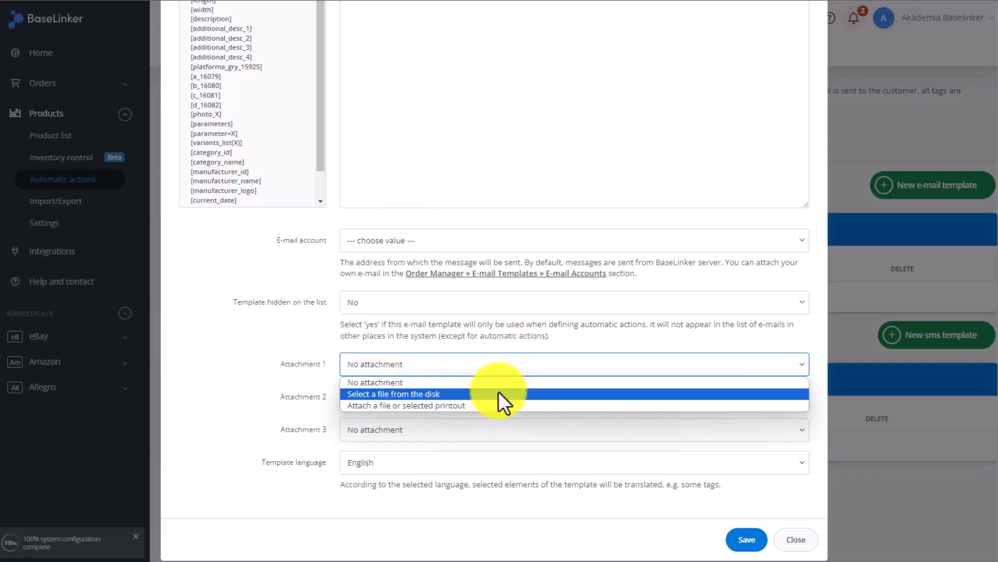
left_click(492, 407)
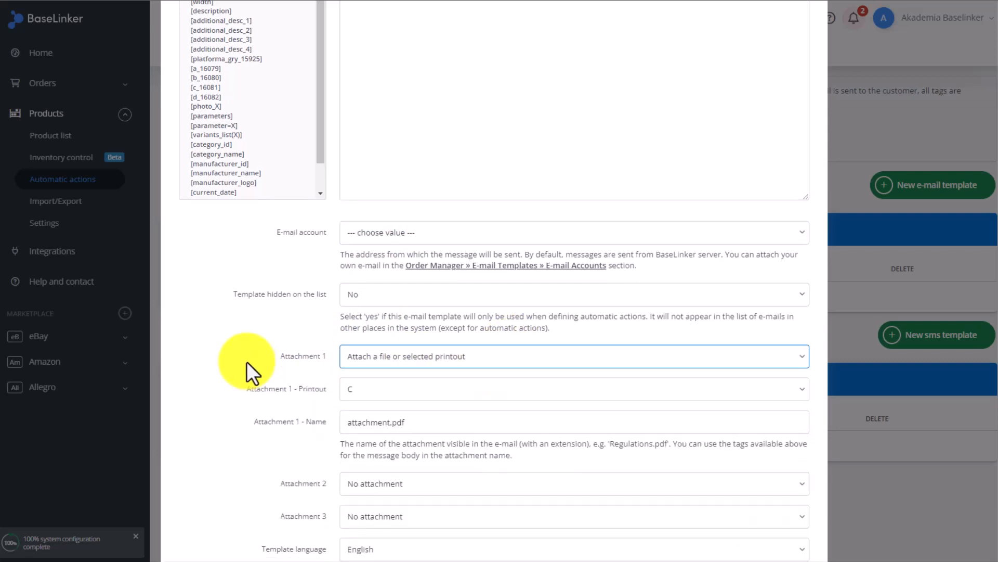
scroll(250, 357, "down", 2)
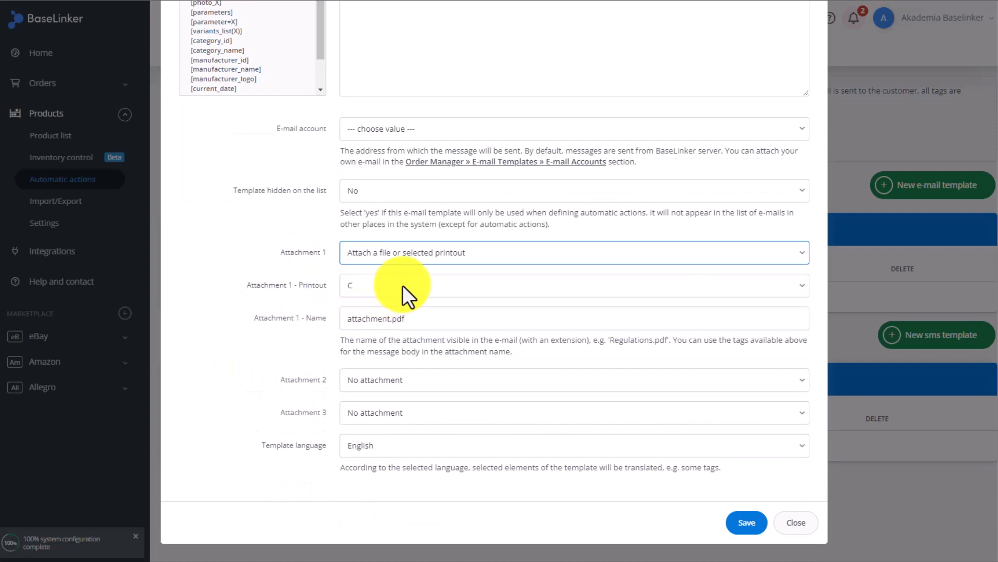
left_click(447, 287)
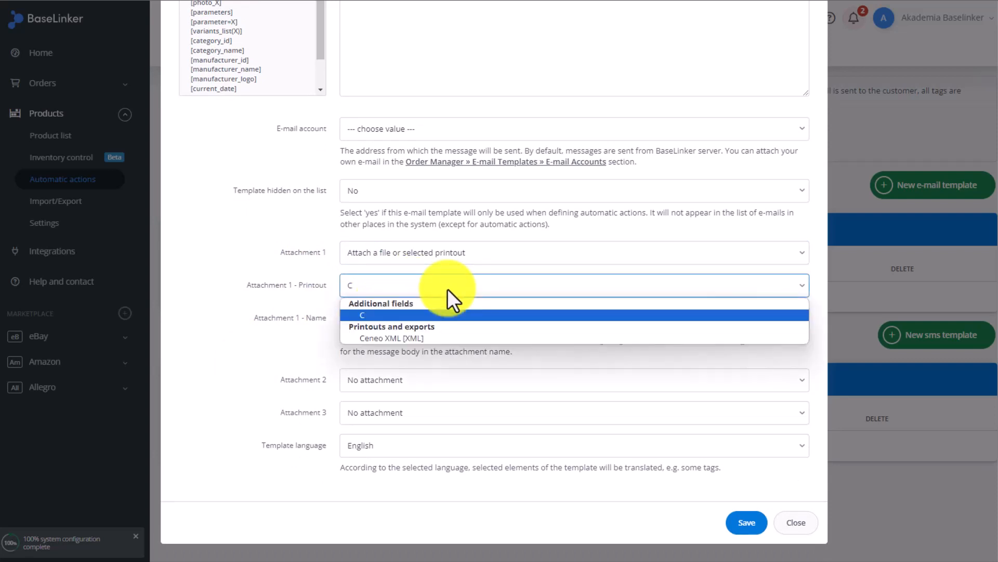
left_click(447, 288)
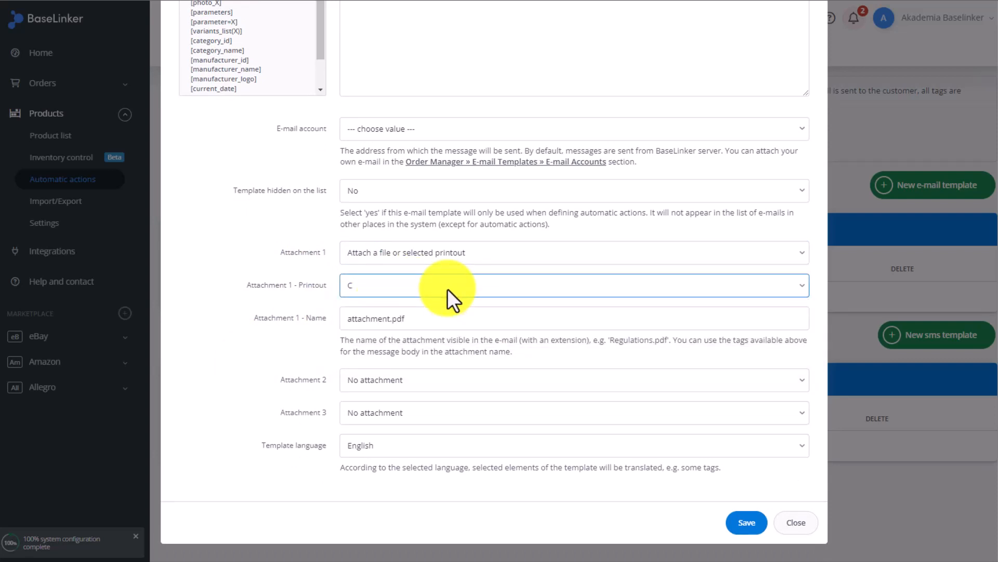
left_click(448, 289)
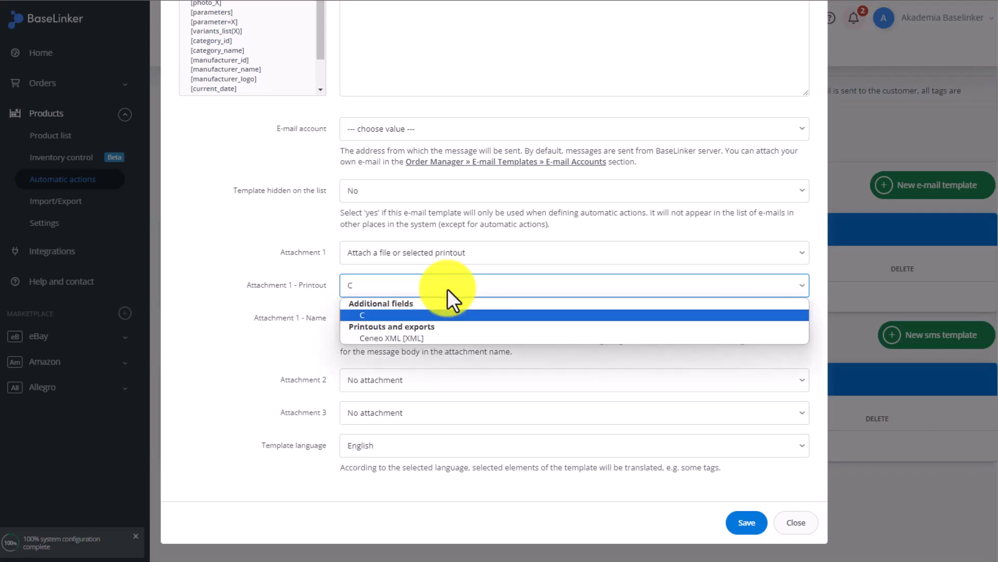
left_click(308, 287)
left_click(735, 524)
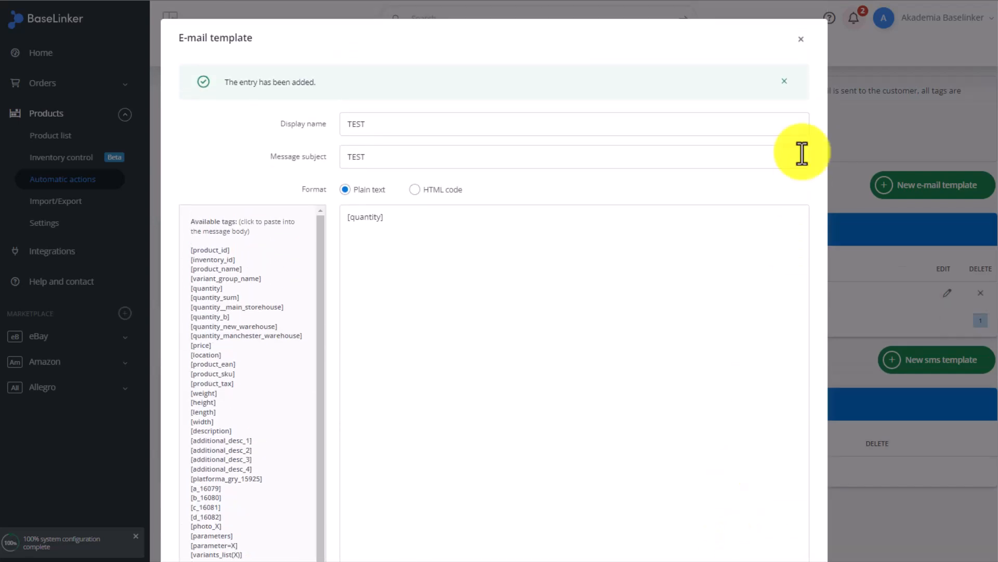
left_click(804, 40)
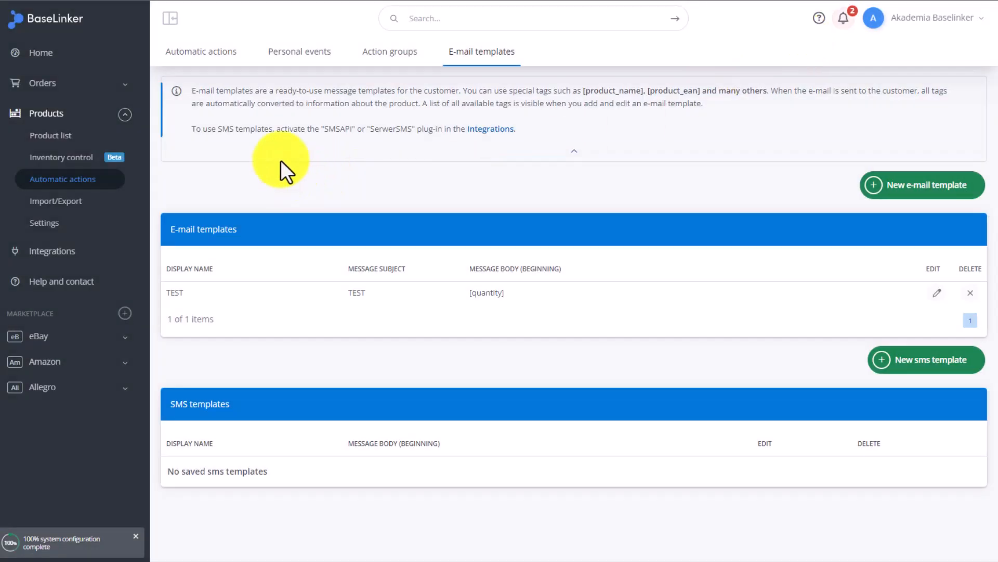
left_click(216, 54)
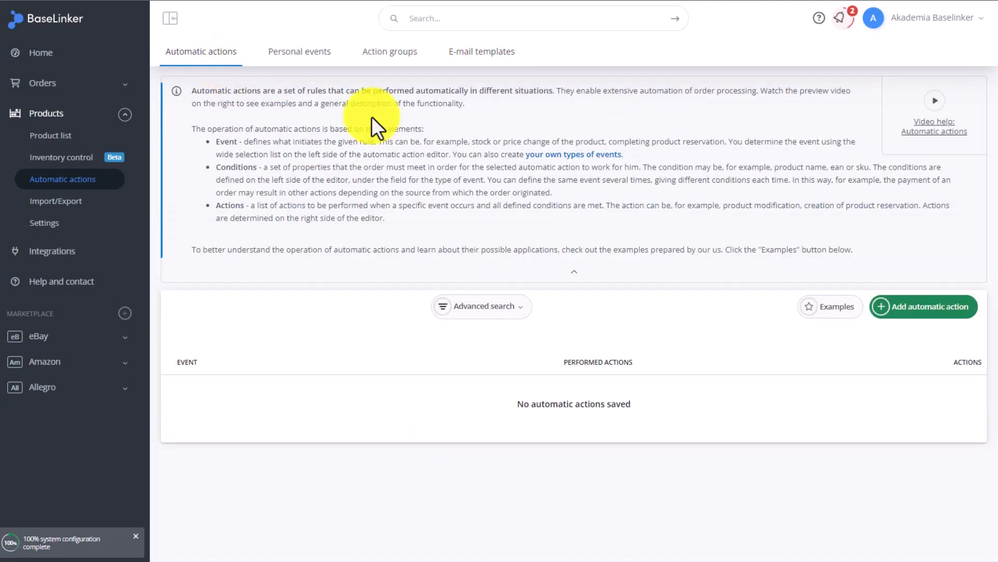
left_click(909, 307)
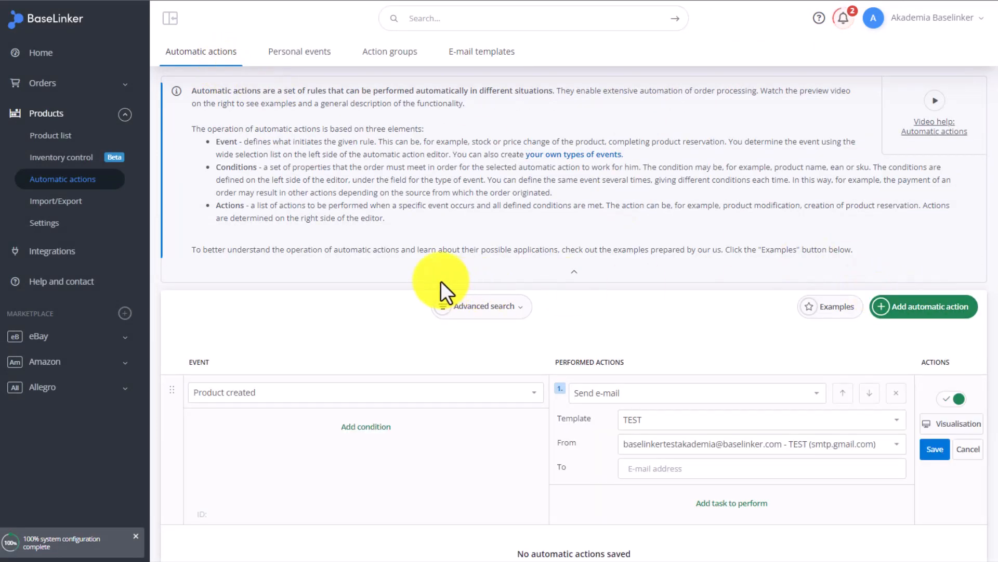
scroll(441, 280, "down", 1)
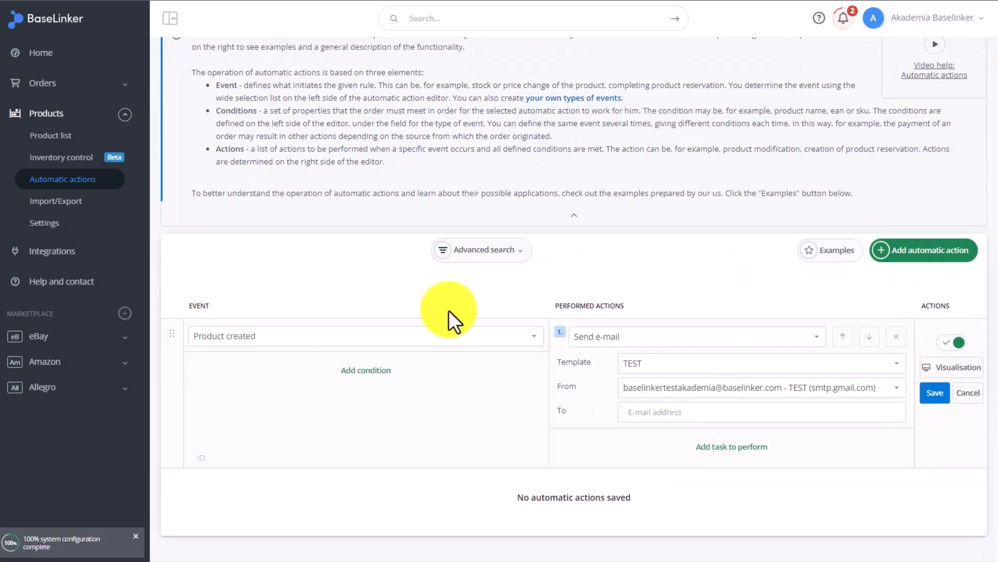
left_click(502, 335)
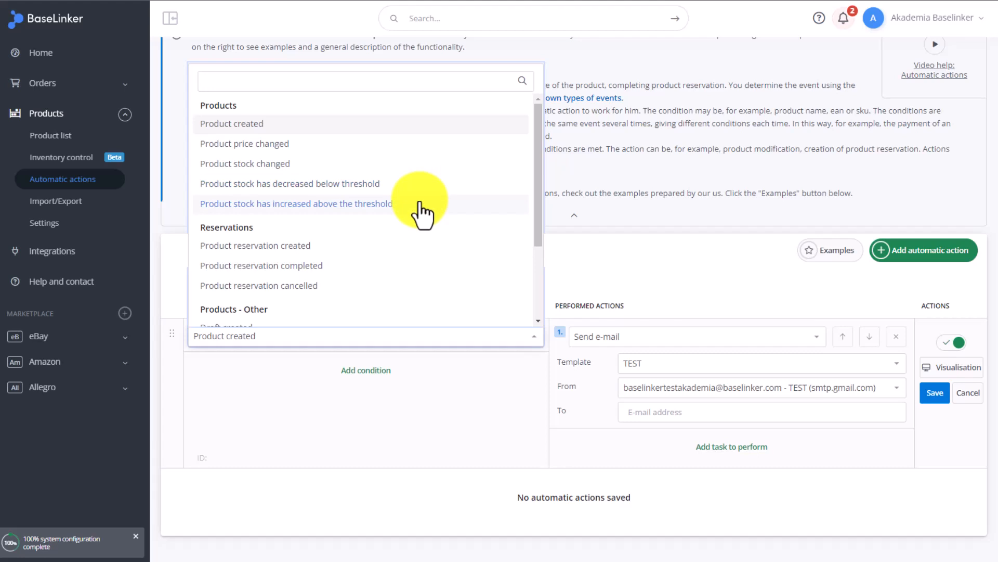
left_click(600, 187)
- Leave the unsaved automatic action and open the sales and storage data of the Apple Iphone 14 product
left_click(51, 135)
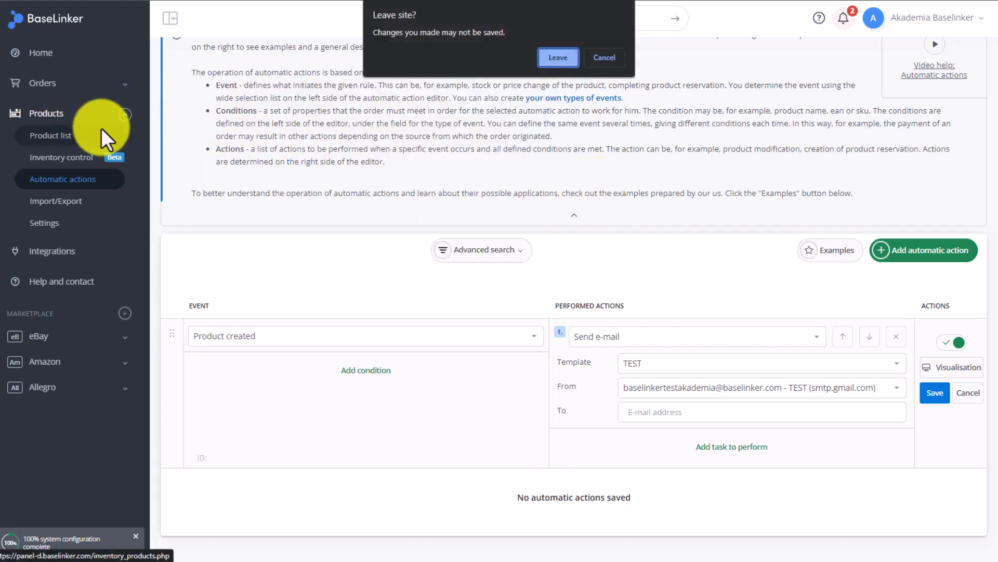
left_click(544, 59)
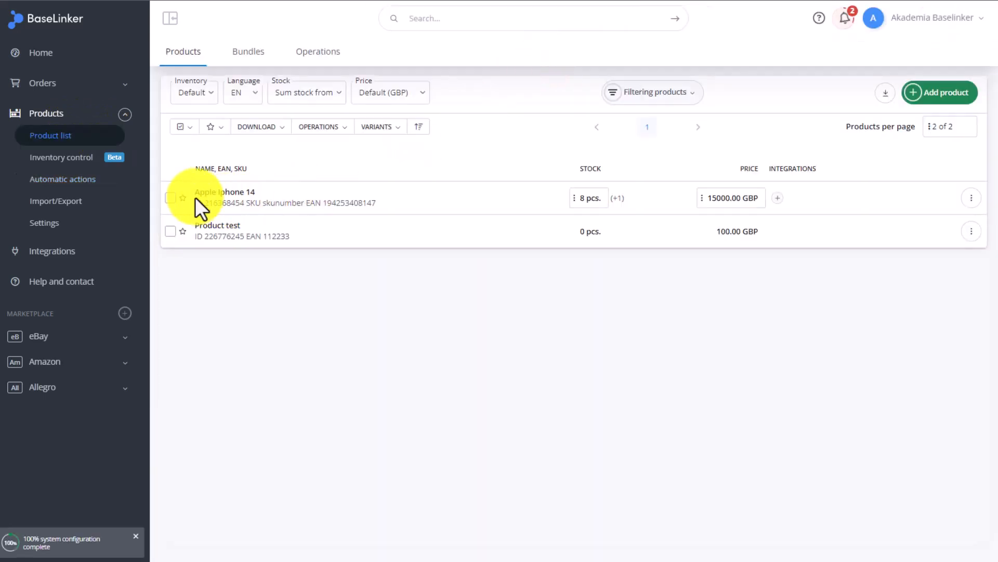
left_click(218, 197)
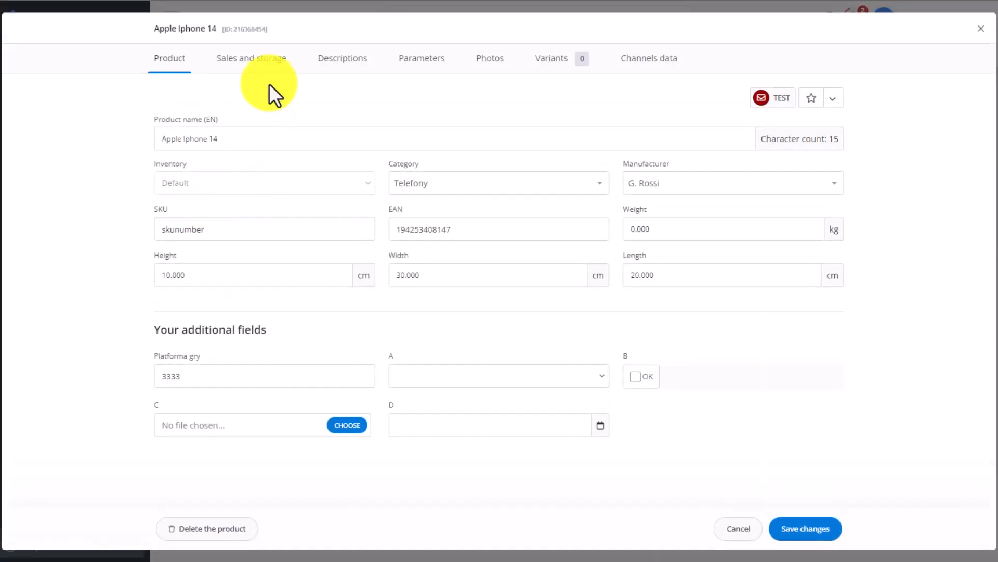
left_click(260, 73)
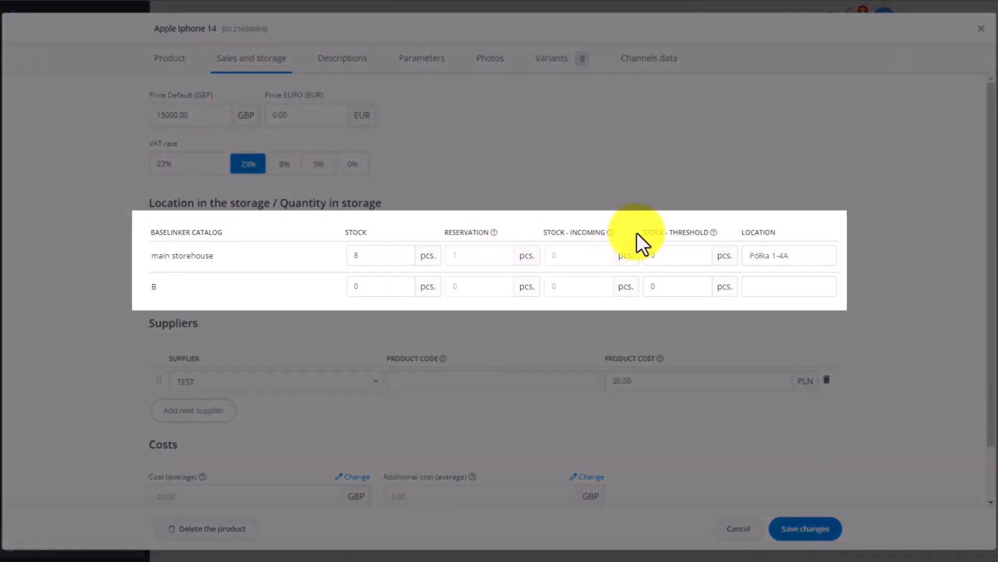
- Set the product's stock threshold for the main storehouse to 10 pcs., save the changes and close the product
left_click_drag(642, 232, 710, 232)
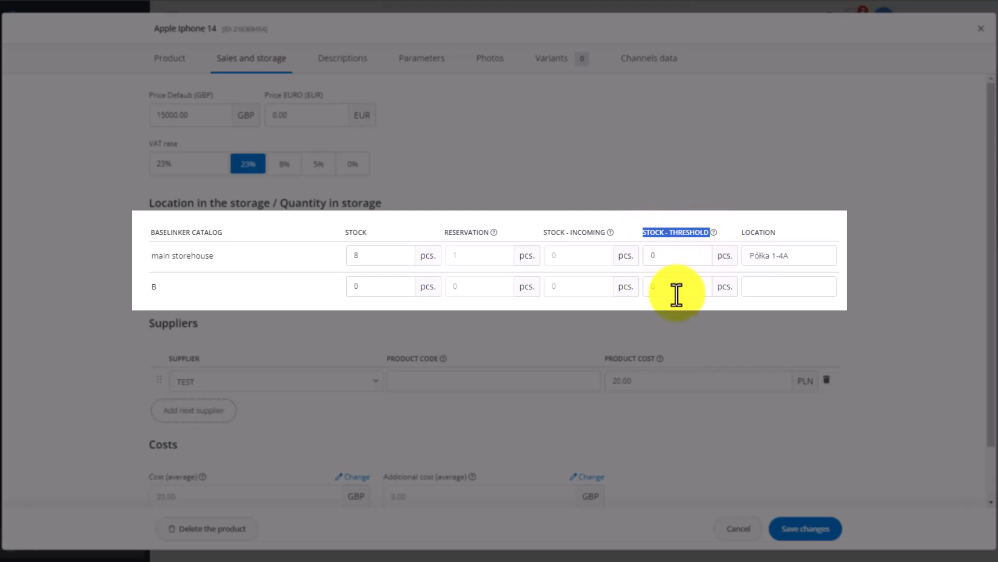
left_click(676, 261)
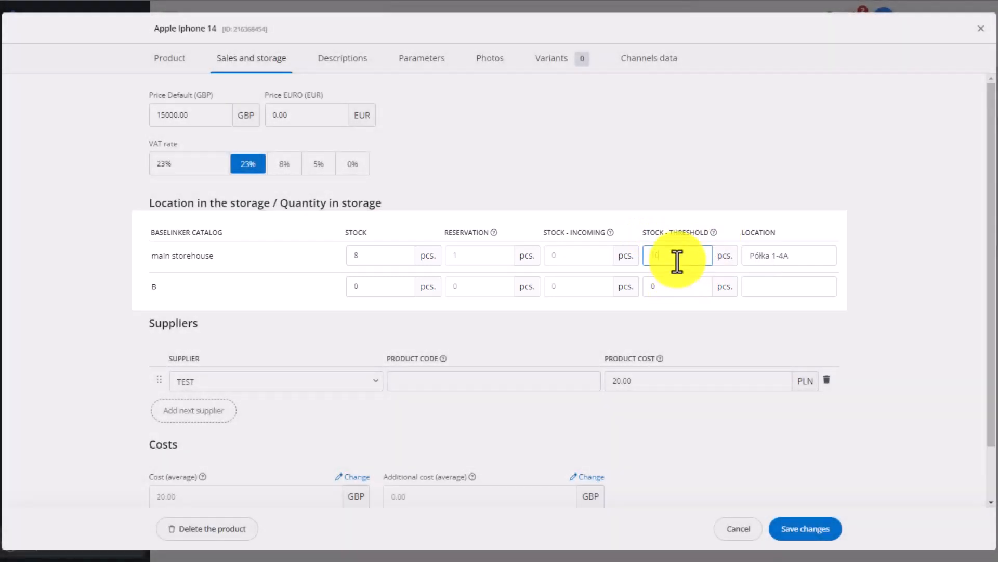
type("10")
left_click(800, 532)
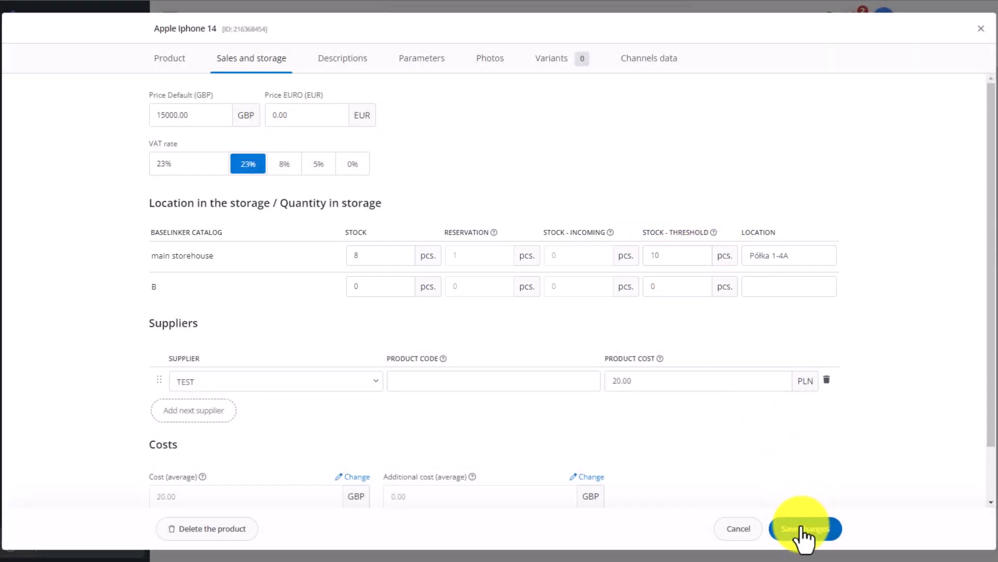
left_click(981, 28)
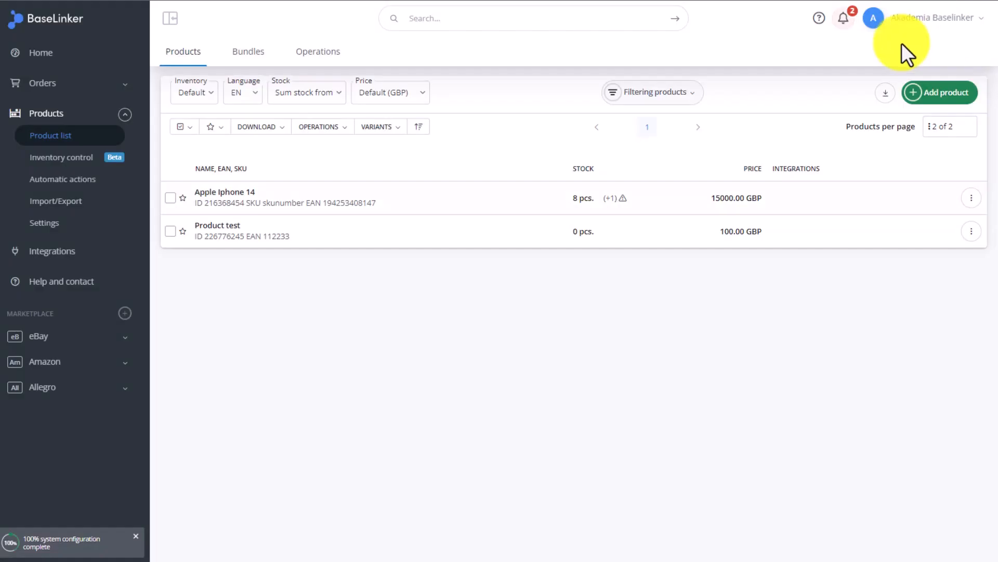
- Add a new product automatic action with the event "Product stock has decreased below threshold" for the main storehouse
left_click(85, 180)
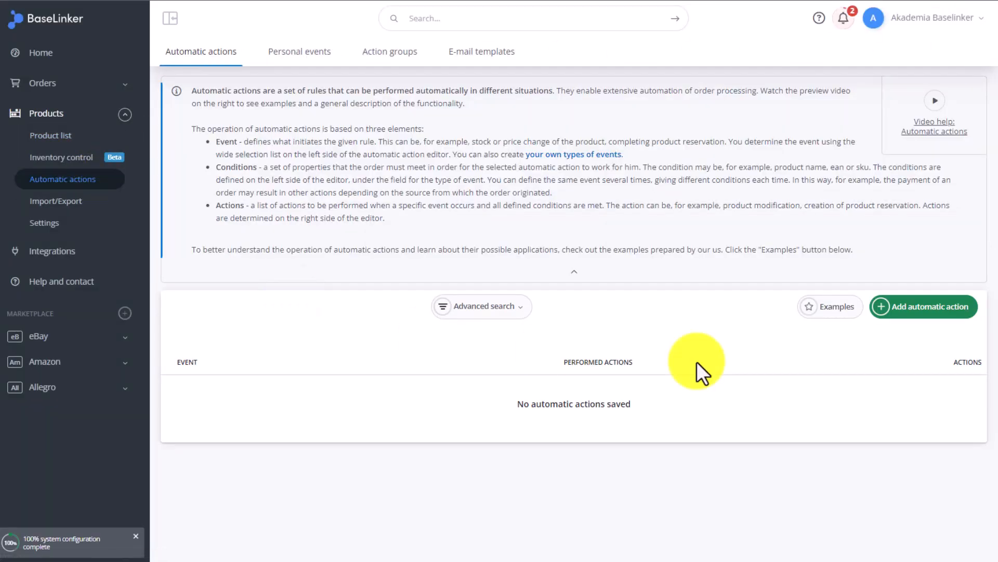
left_click(933, 307)
left_click(457, 396)
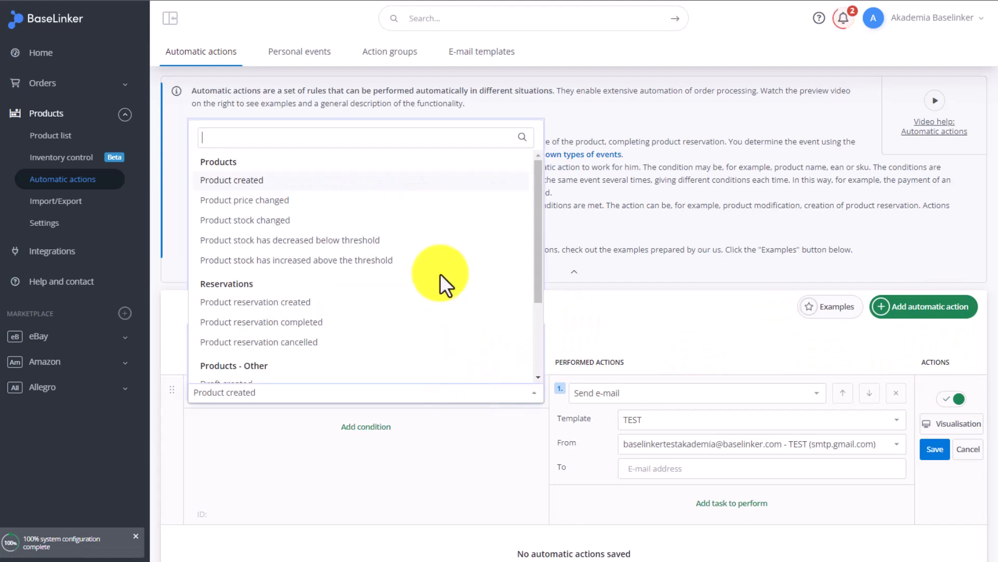
scroll(267, 257, "down", 1)
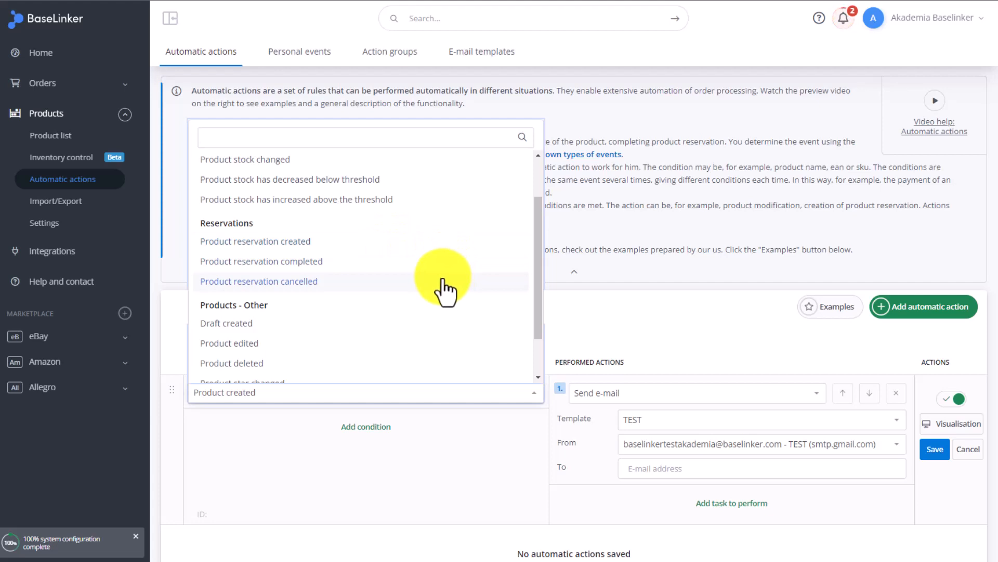
scroll(359, 276, "down", 1)
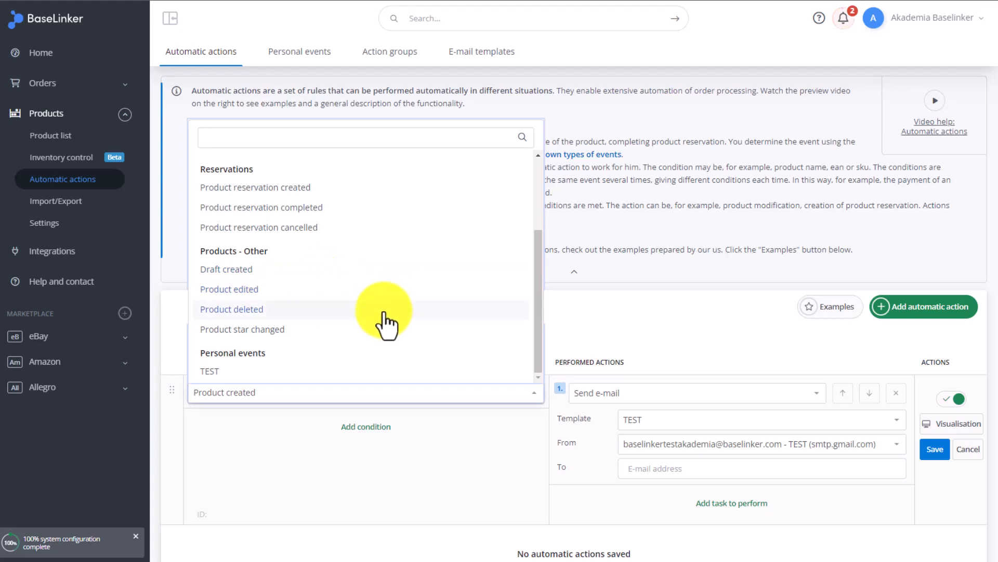
scroll(389, 323, "down", 1)
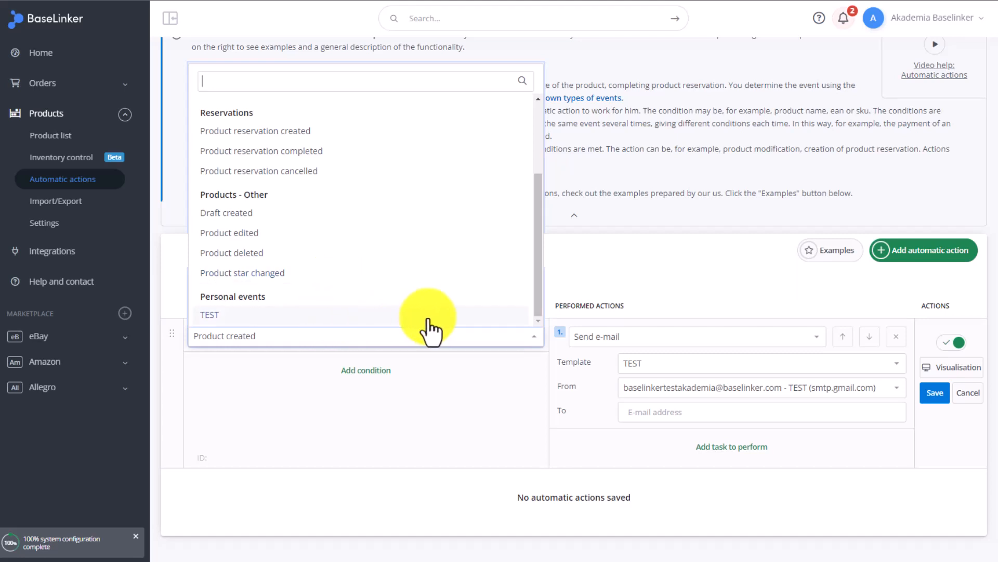
scroll(457, 289, "up", 2)
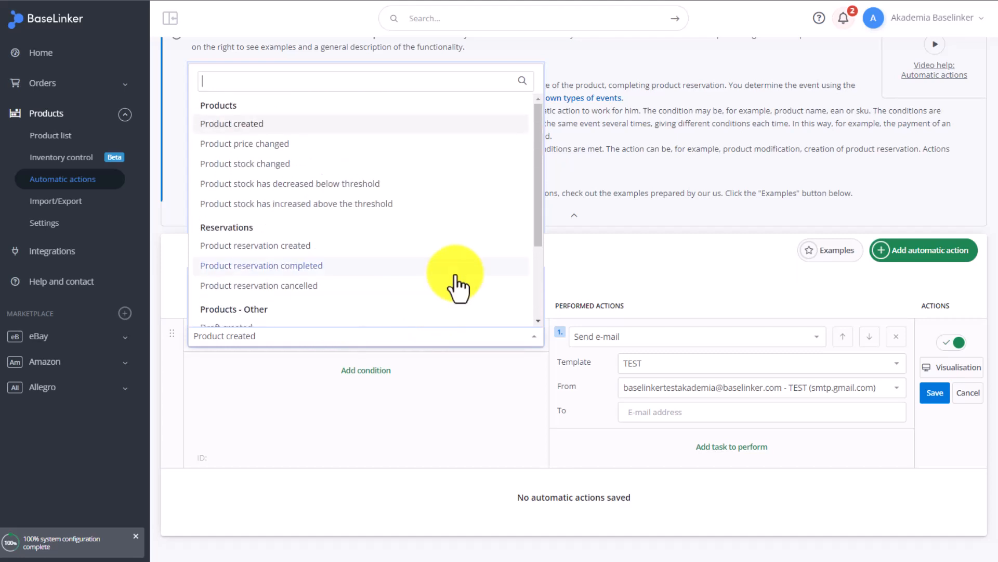
left_click(370, 184)
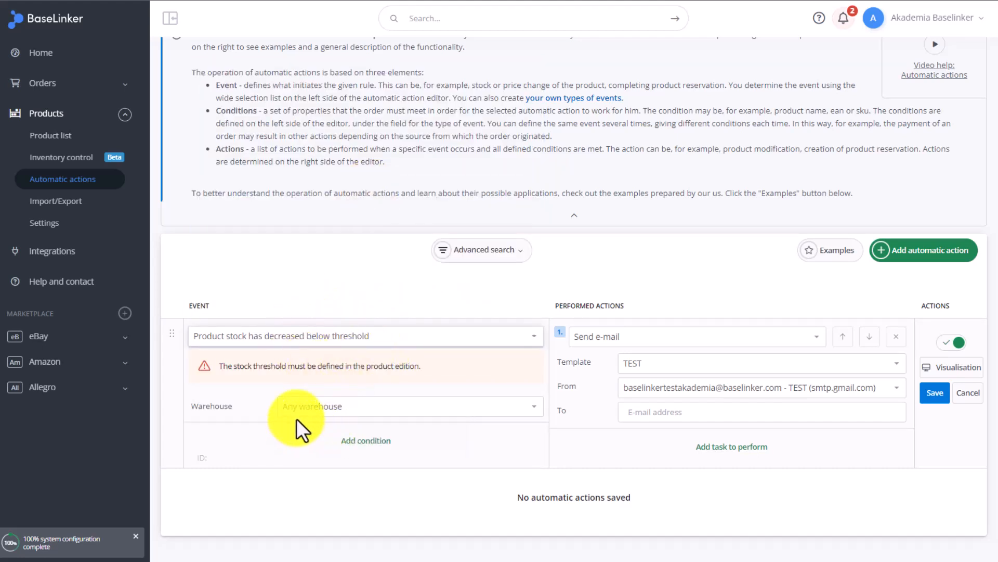
left_click(385, 408)
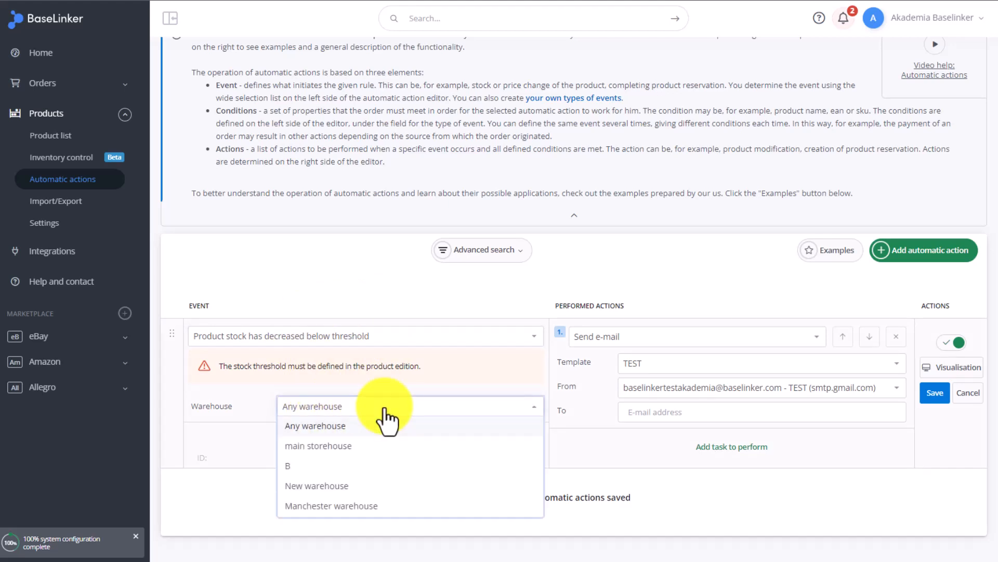
left_click(352, 445)
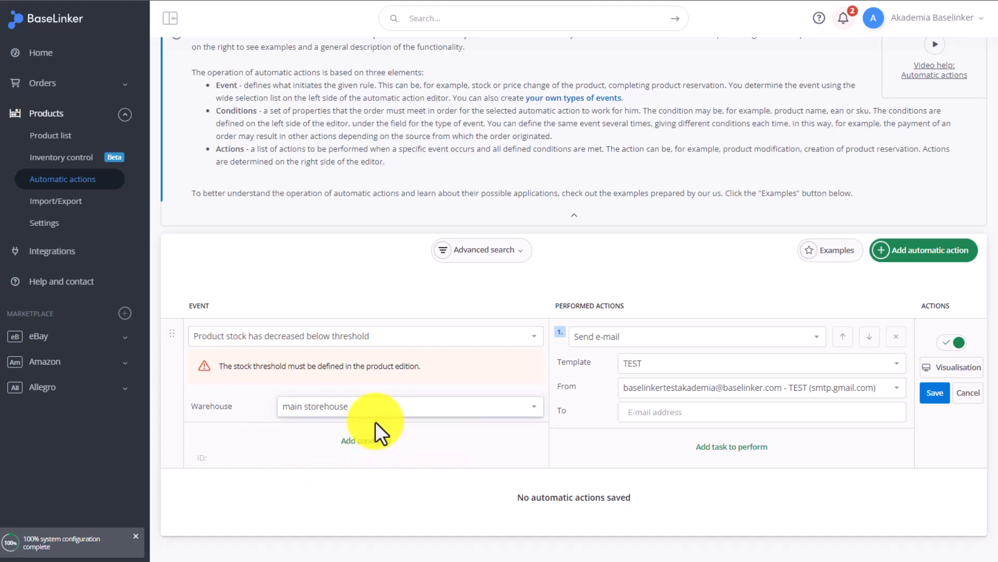
- Add a condition based on the product Name and check its available comparison options
left_click(379, 440)
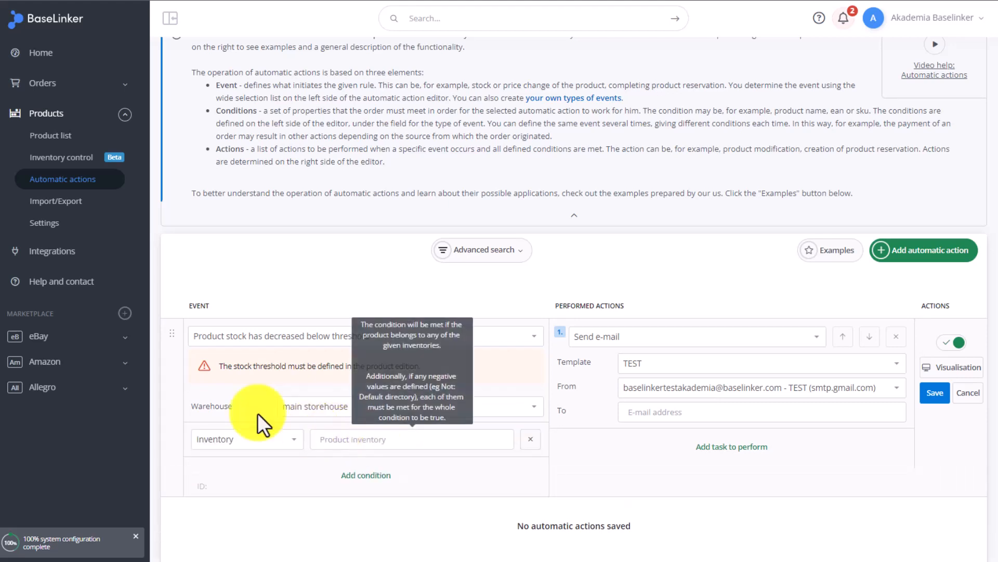
left_click(277, 413)
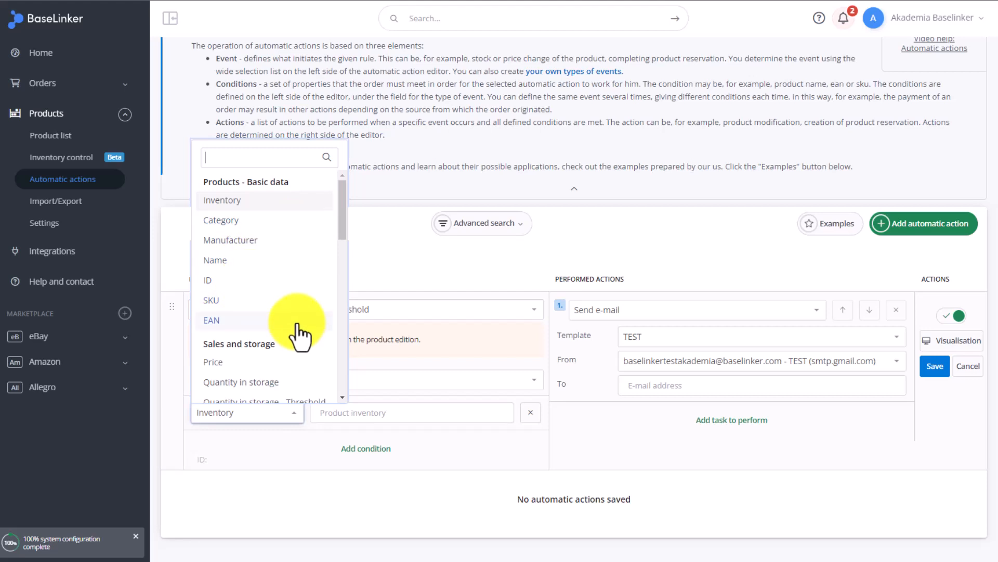
scroll(300, 333, "down", 3)
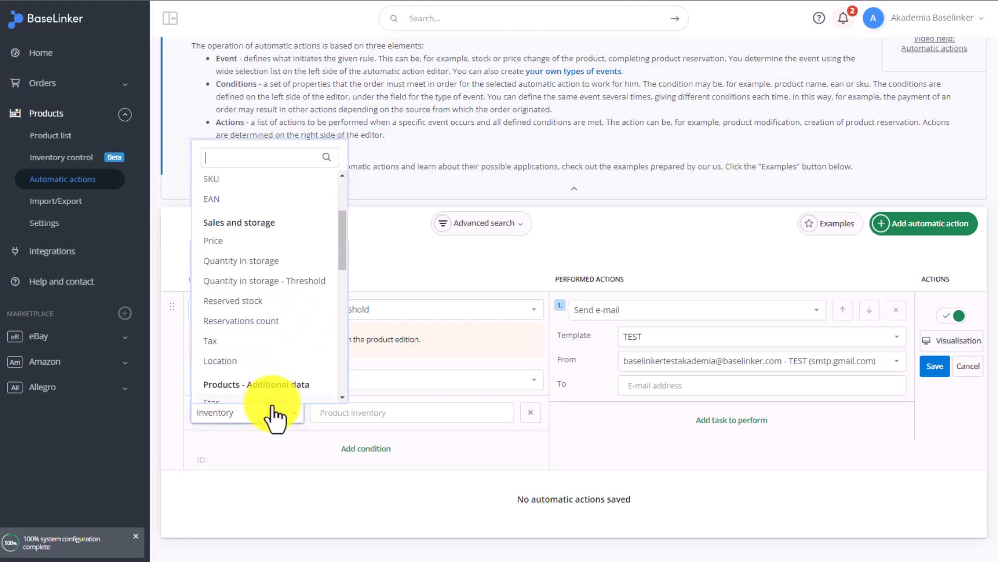
scroll(267, 350, "up", 3)
left_click(239, 263)
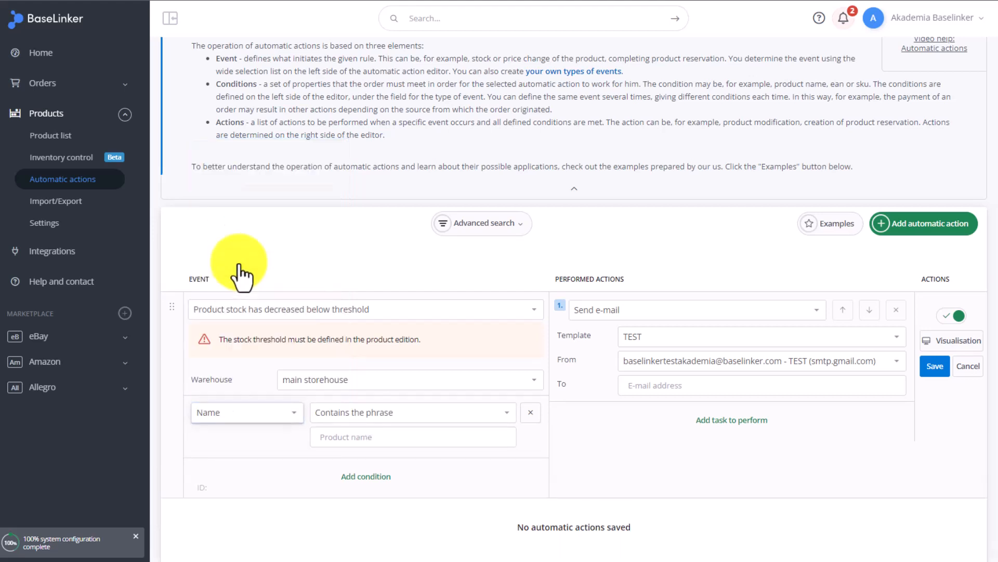
left_click(395, 416)
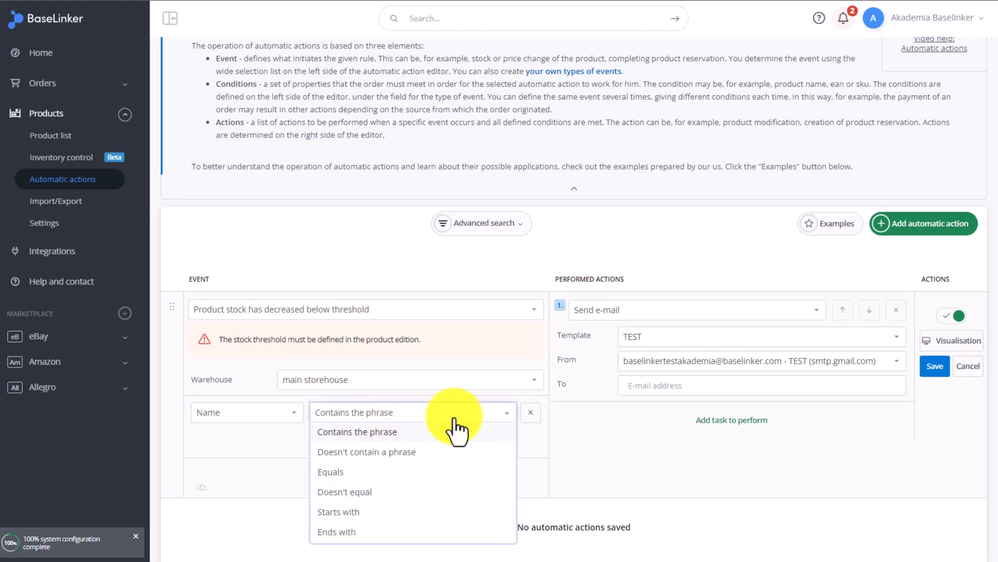
scroll(494, 424, "down", 1)
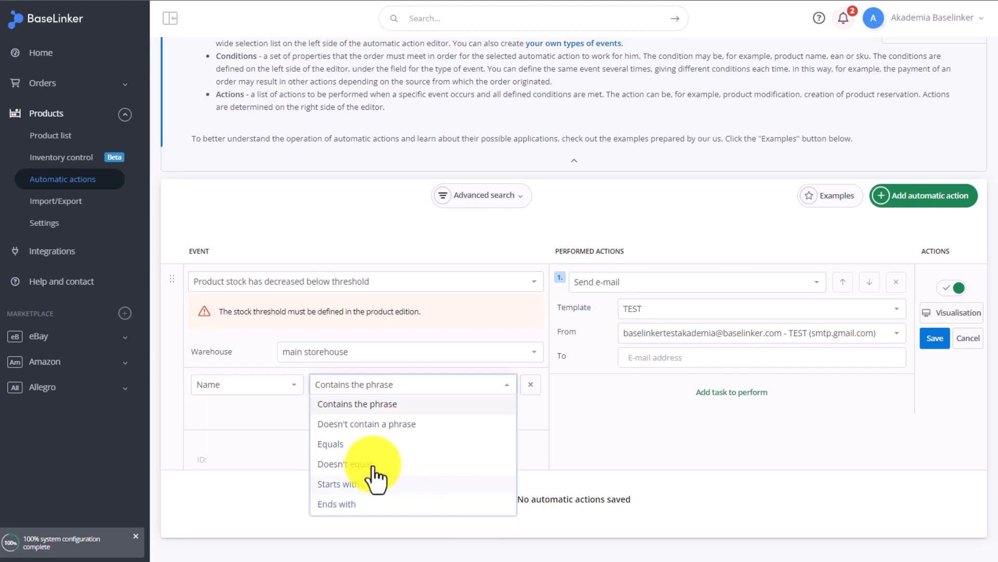
- Switch the condition to Price and check its available comparison options
left_click(293, 386)
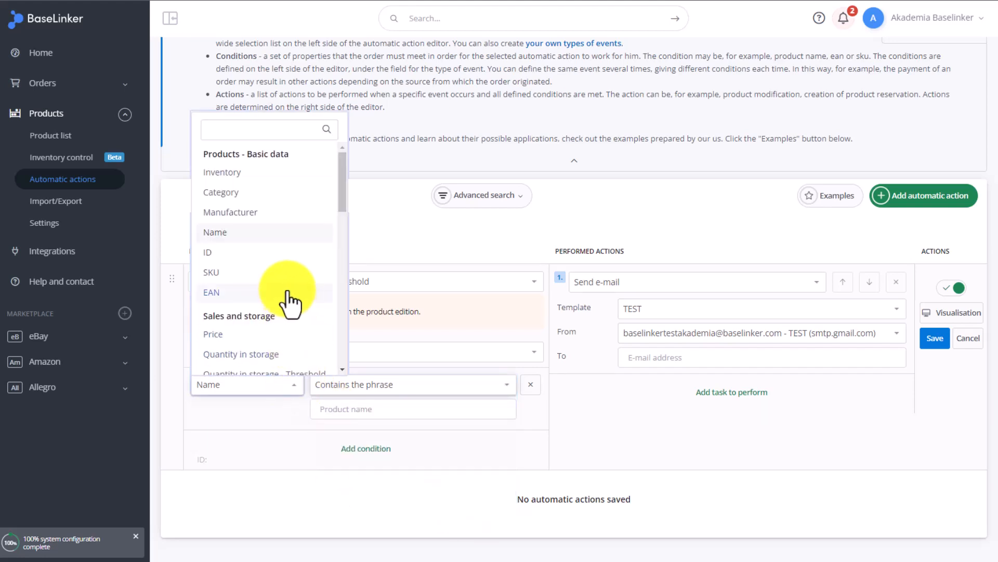
scroll(288, 294, "down", 2)
left_click(239, 275)
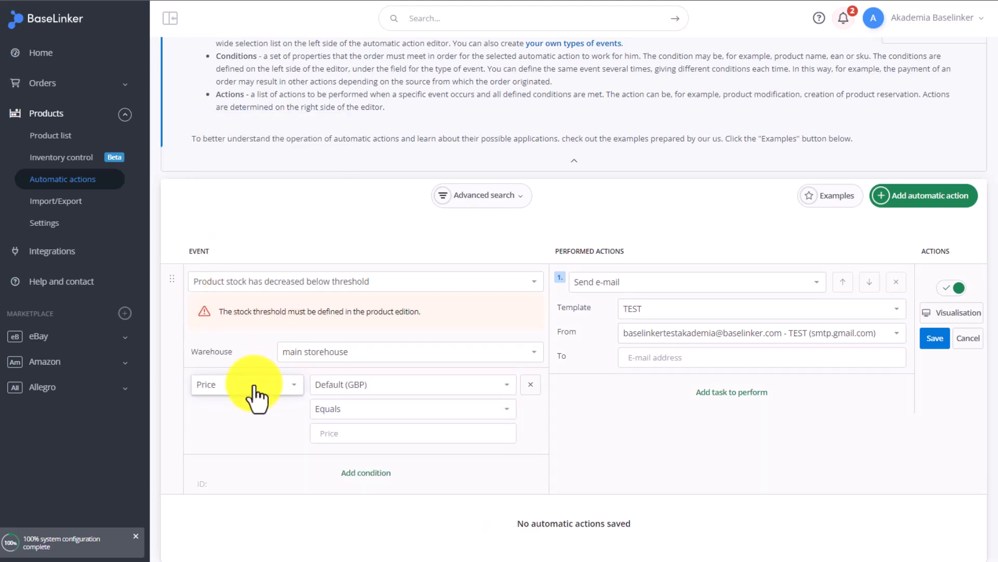
left_click(378, 414)
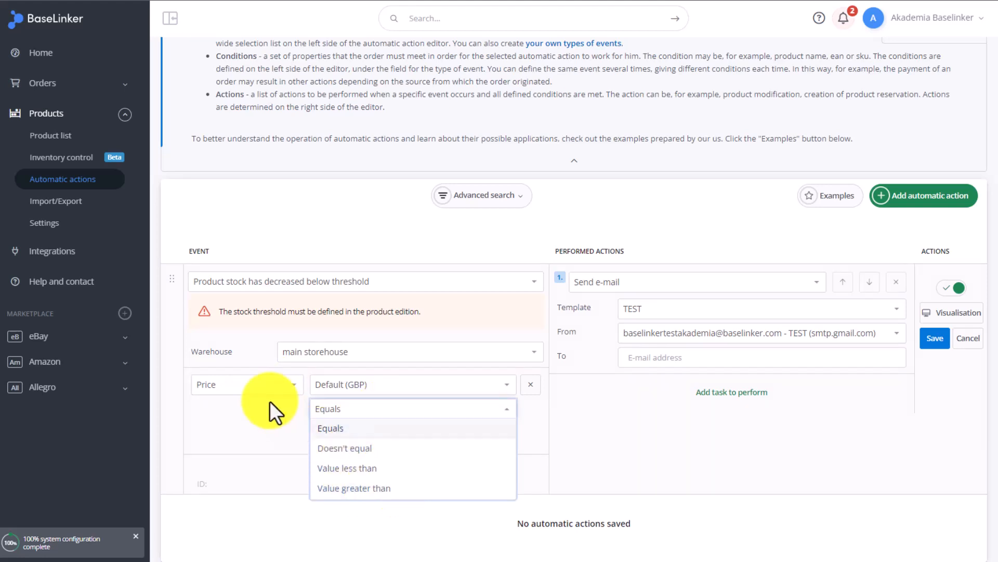
- Change the condition to Quantity in storage with the Equals comparison
left_click(258, 394)
scroll(283, 285, "down", 4)
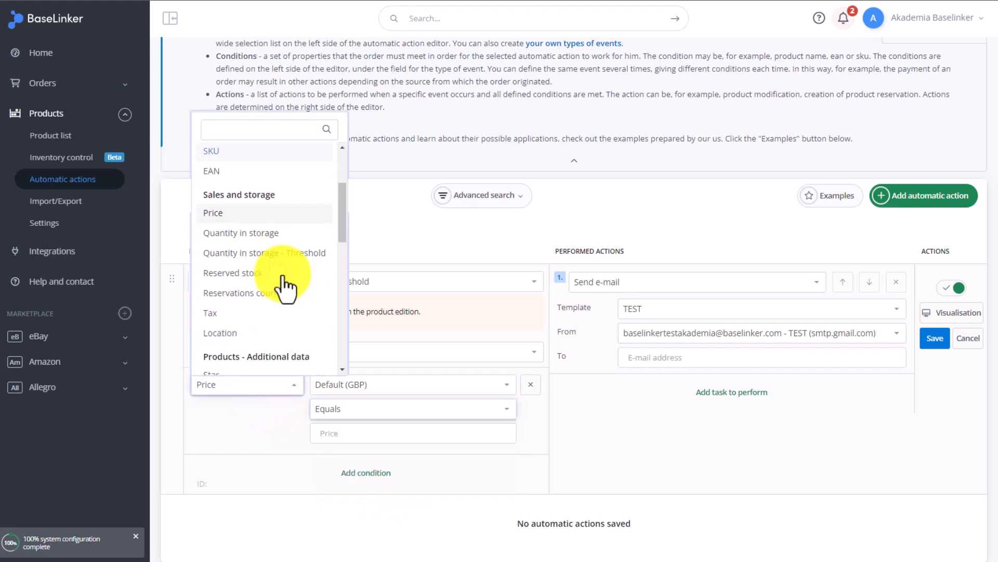
left_click(269, 240)
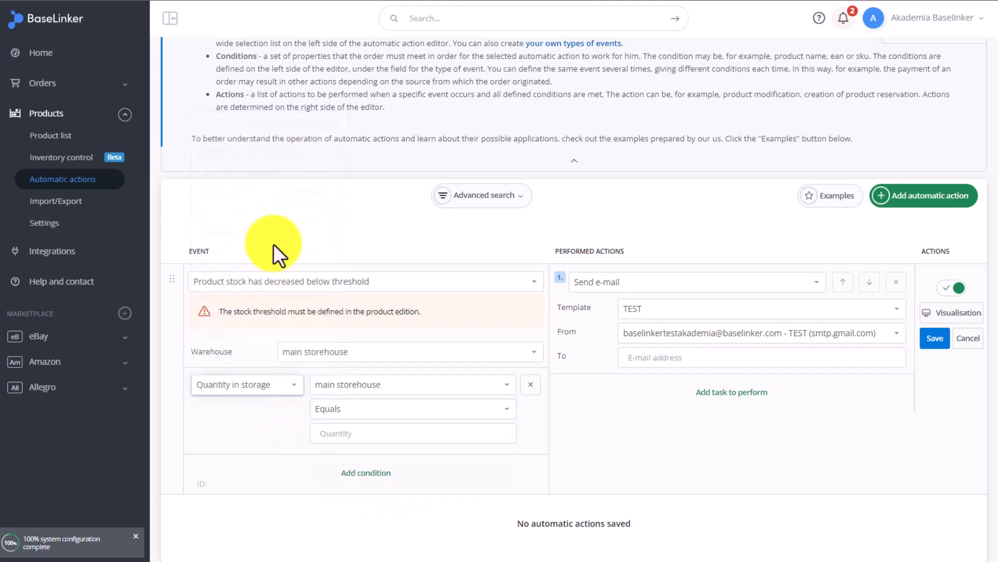
left_click(389, 411)
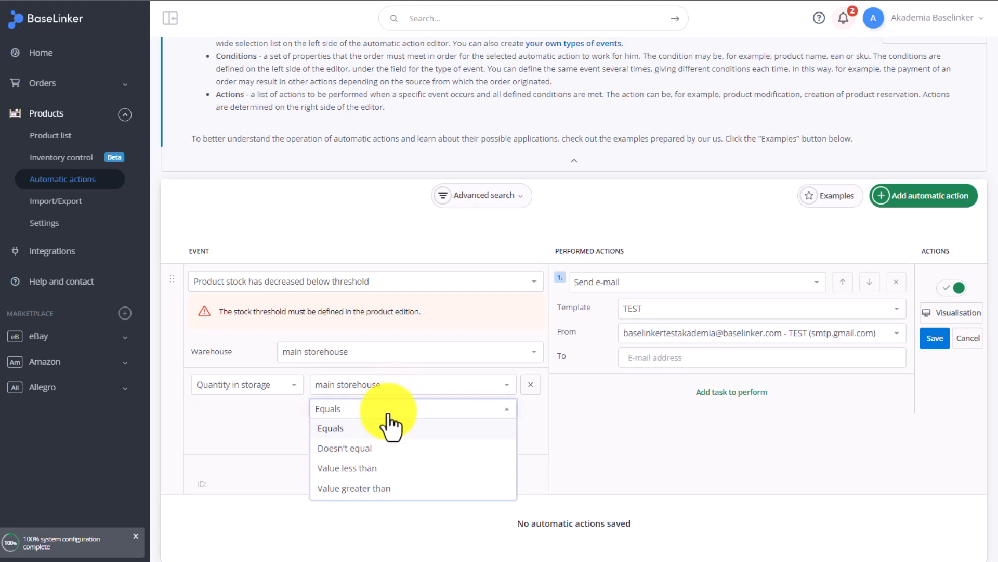
left_click(388, 423)
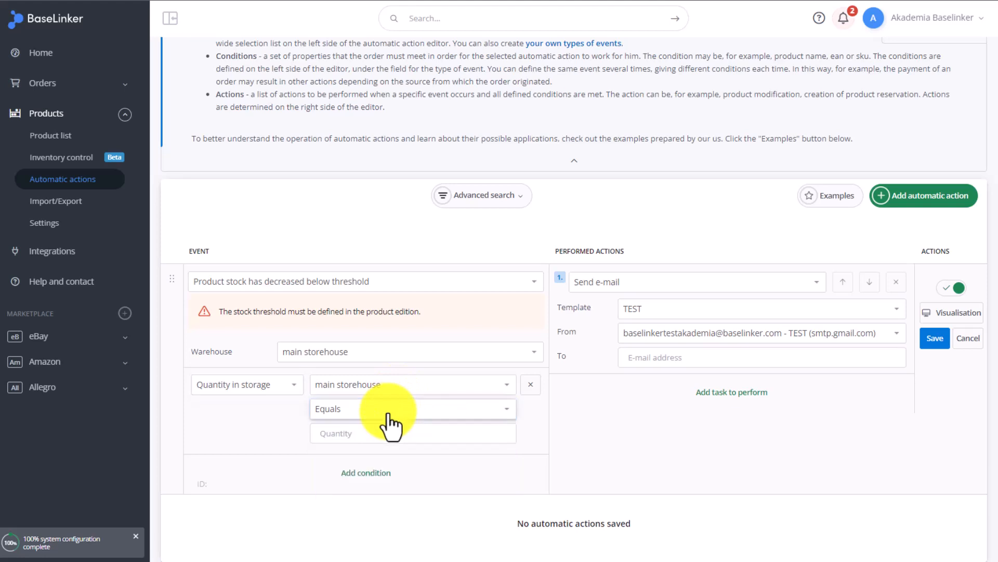
- Switch the condition to Reserved stock and check its available comparison options
left_click(280, 398)
scroll(290, 249, "down", 2)
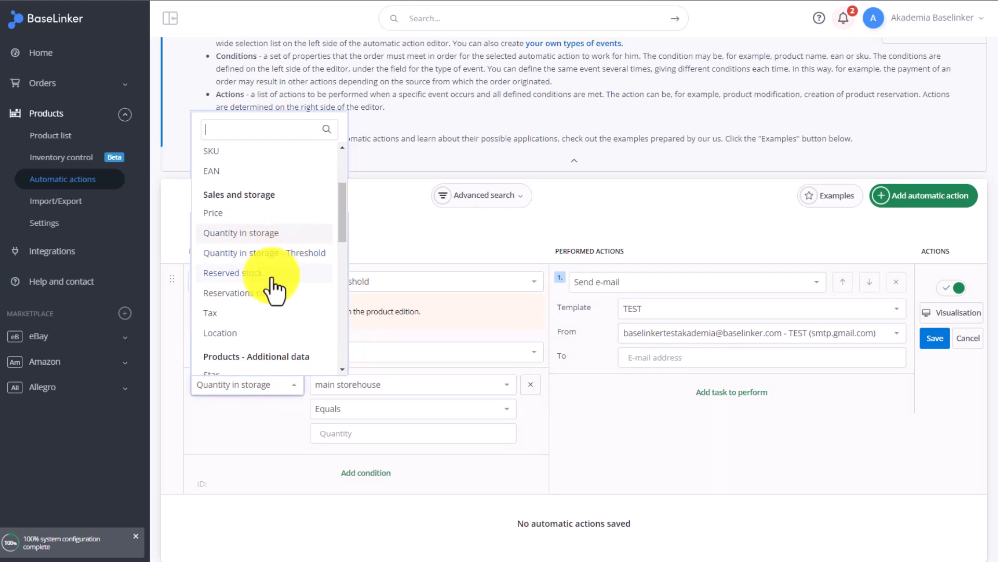
left_click(240, 274)
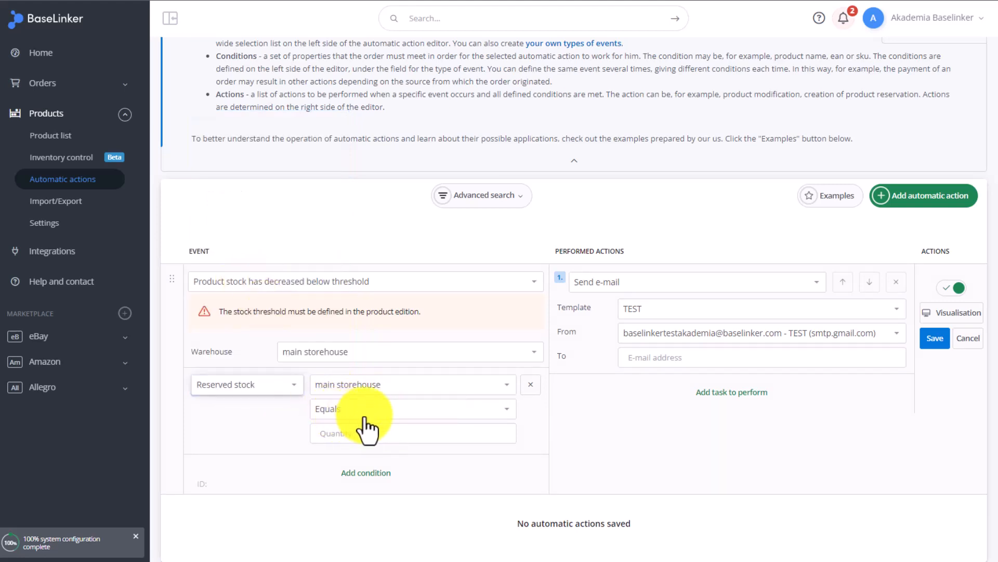
left_click(369, 409)
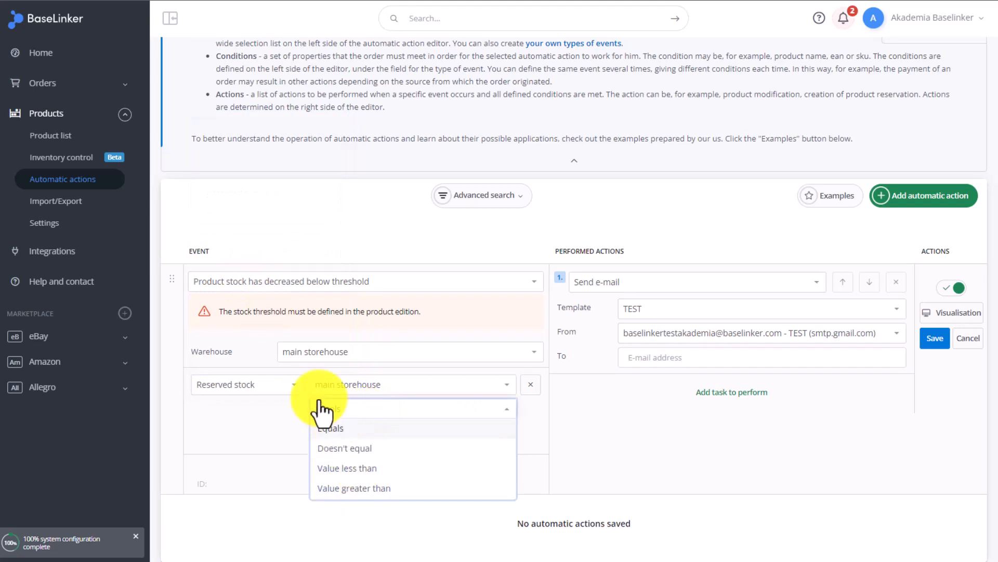
- Change the condition to Additional field and check its available comparison options
left_click(291, 388)
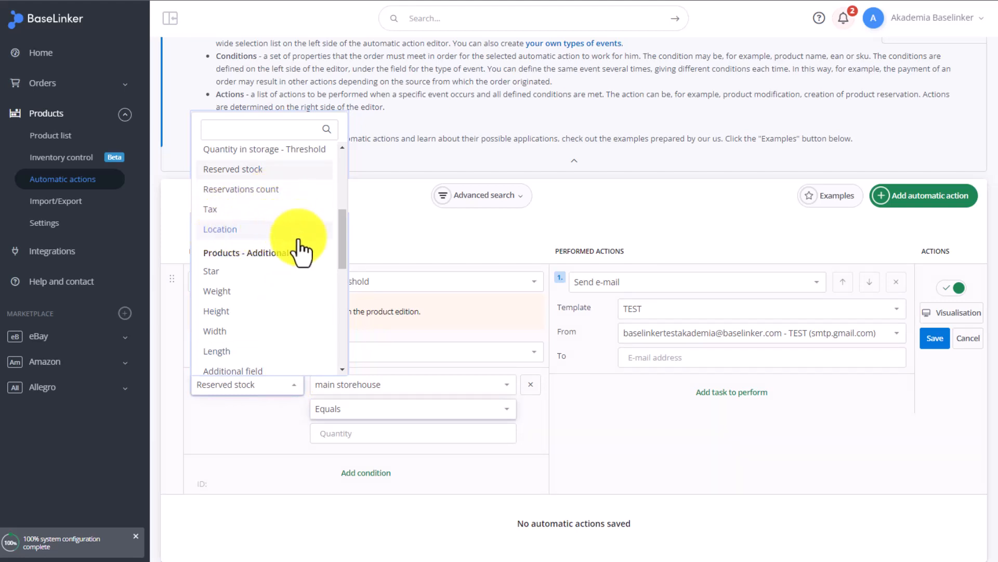
scroll(299, 242, "down", 1)
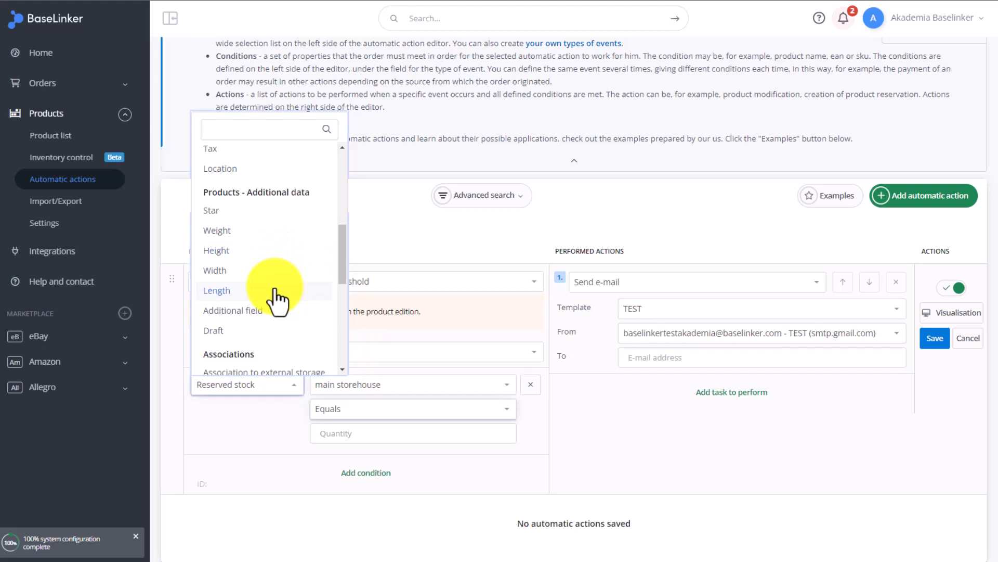
scroll(274, 291, "down", 1)
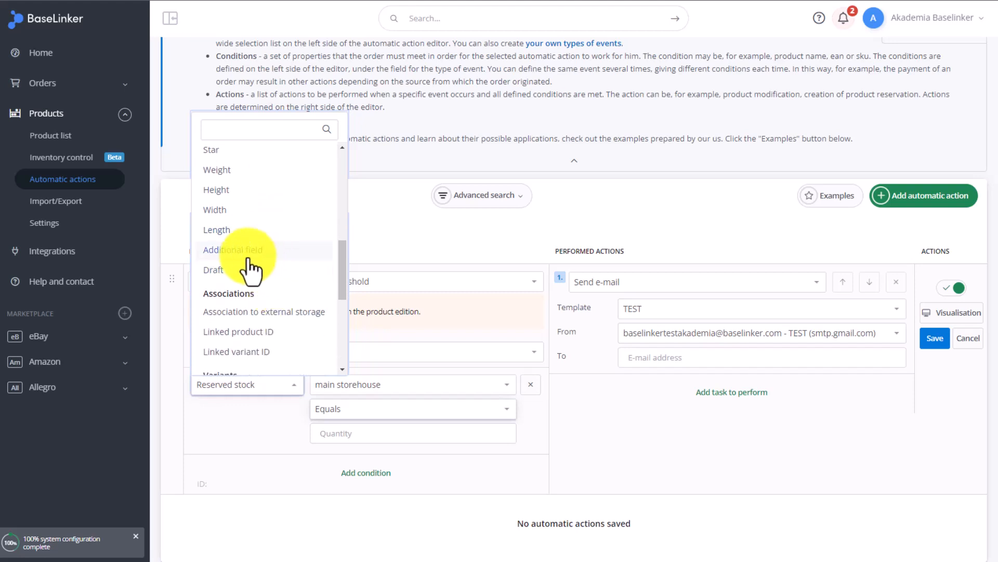
left_click(289, 251)
left_click(384, 409)
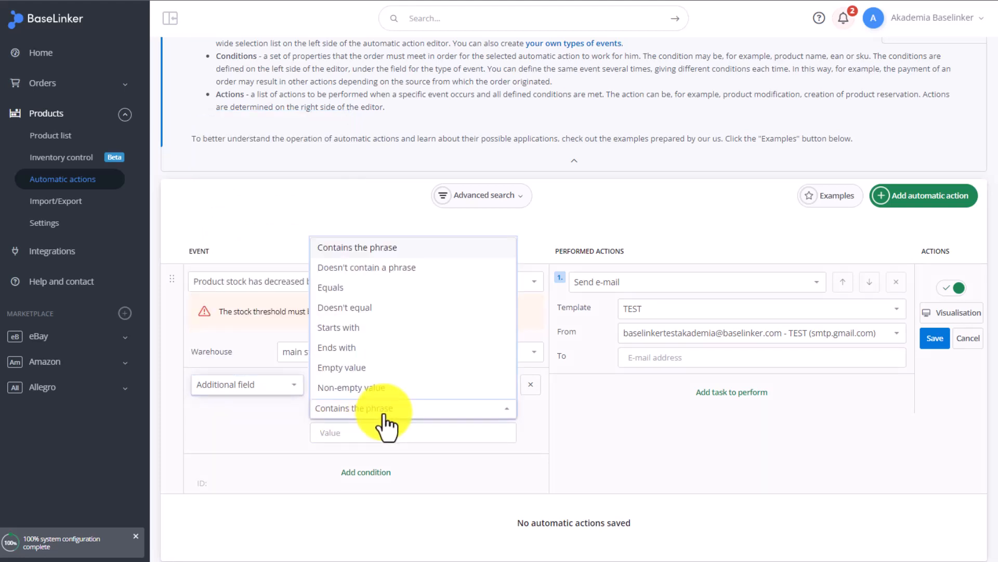
left_click(385, 416)
- Set the condition's additional field to B, C and D in turn to compare the value settings each offers
left_click(366, 386)
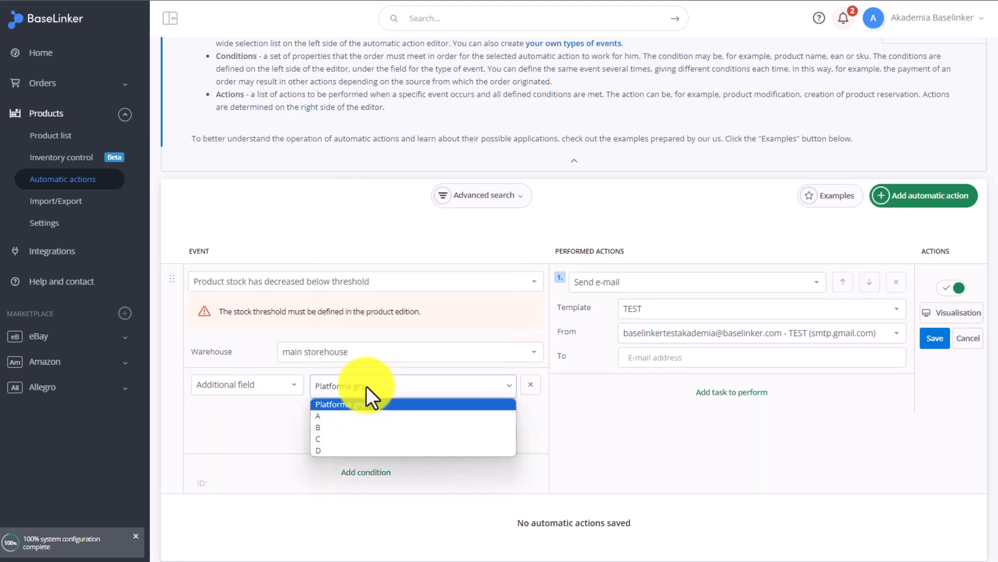
left_click(357, 427)
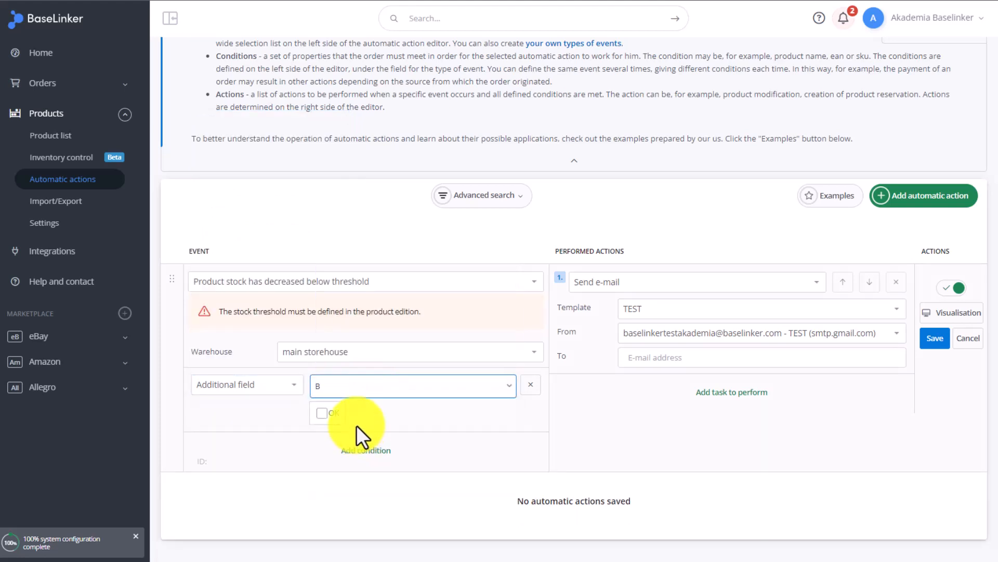
left_click(336, 388)
left_click(336, 439)
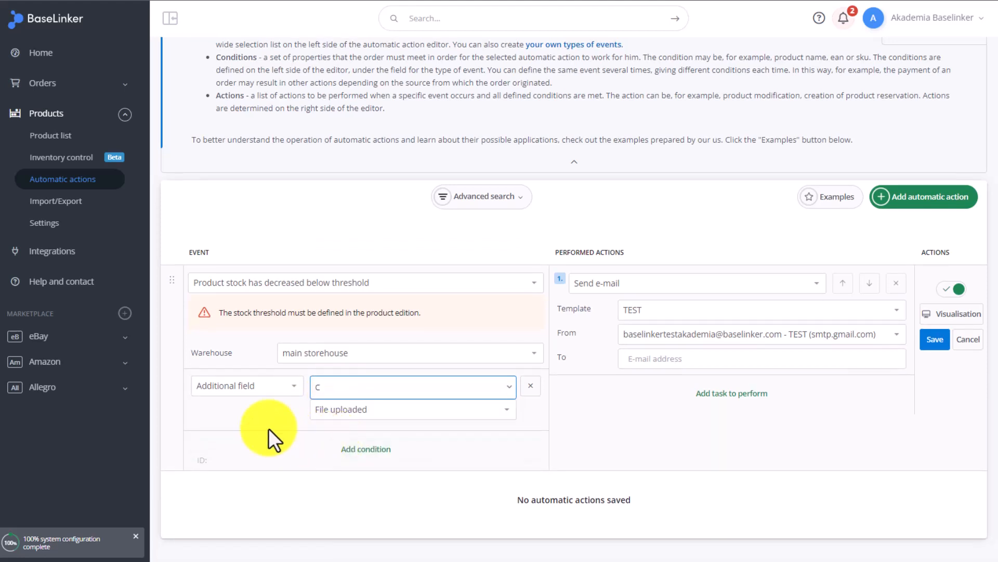
left_click(354, 386)
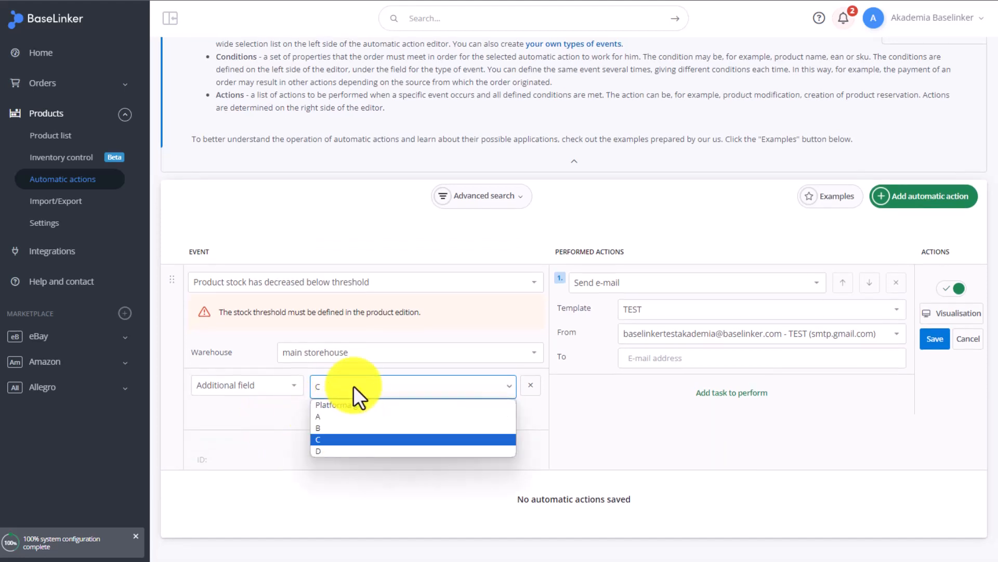
left_click(339, 447)
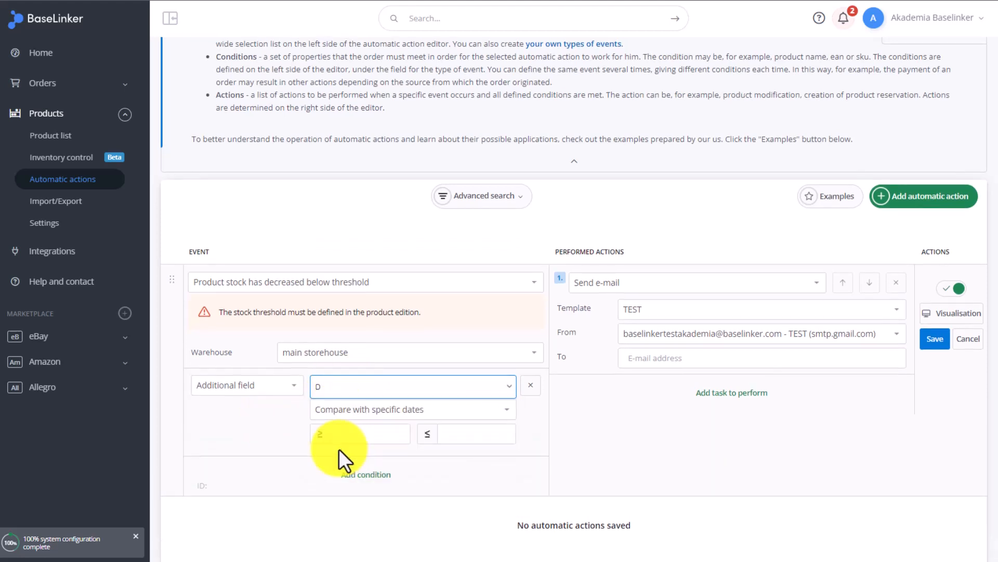
- Change the condition to Association to external storage and choose SHOPIFY as the storage
left_click(289, 398)
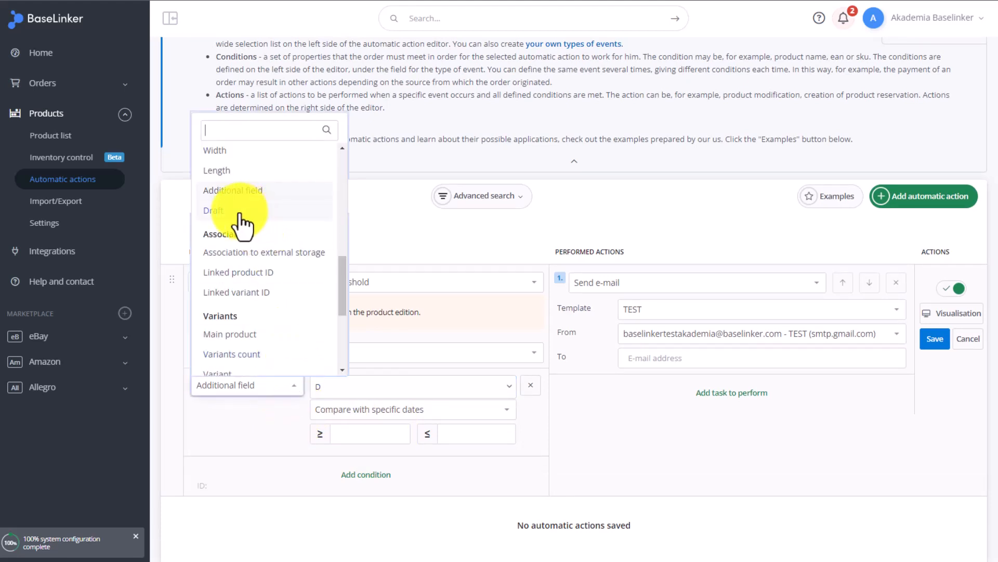
left_click(301, 254)
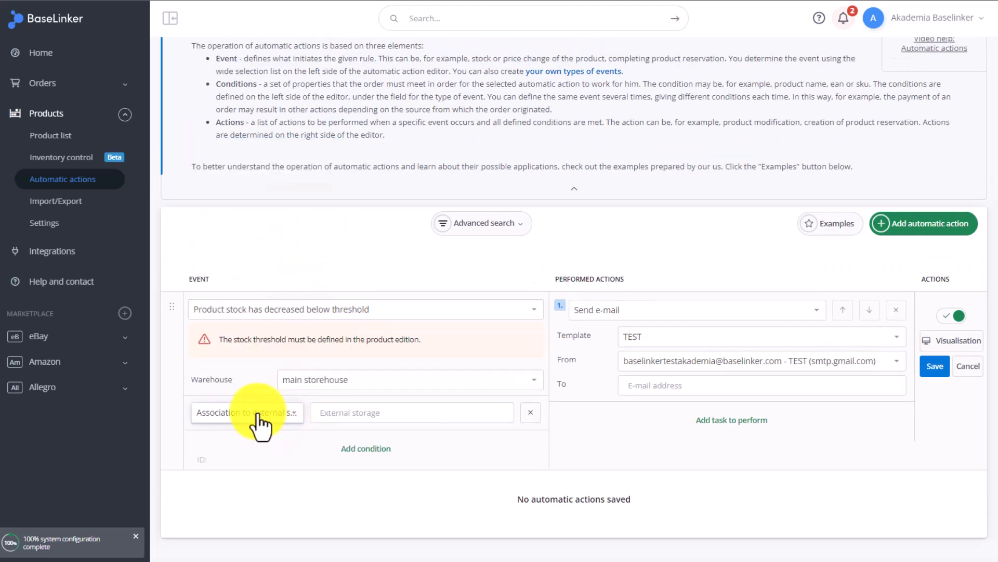
left_click(358, 417)
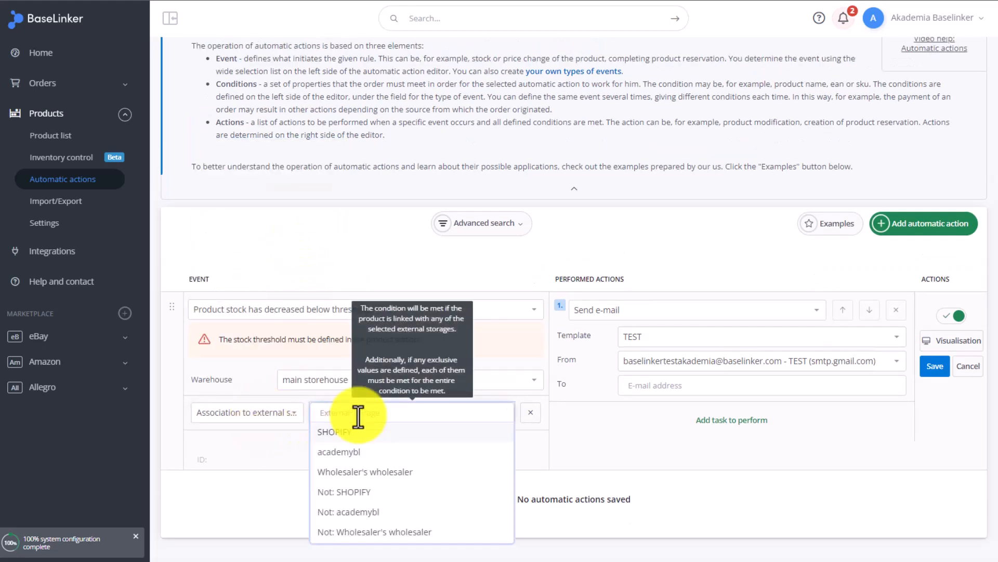
left_click(356, 432)
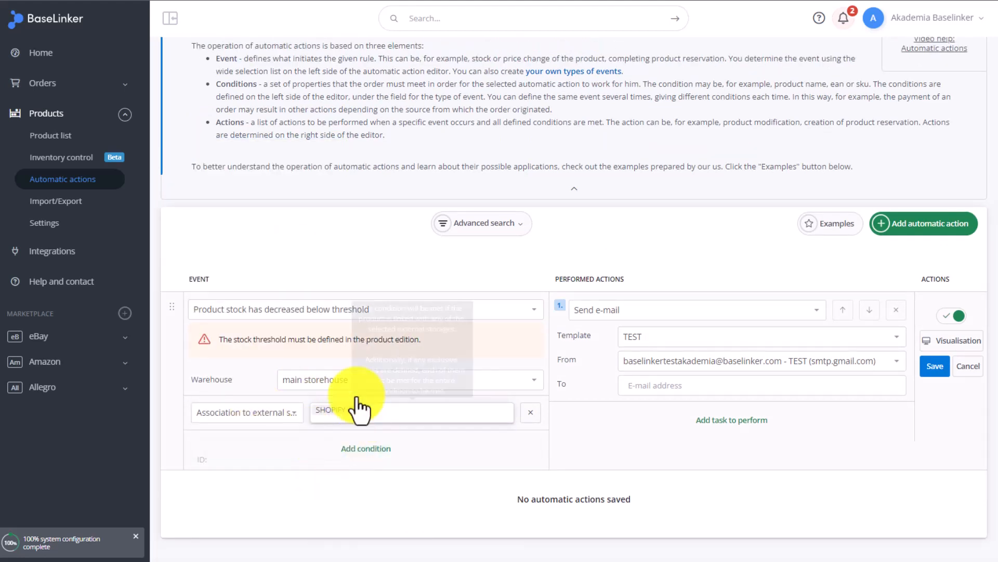
- Try Linked product ID and Main product as the condition type
left_click(292, 416)
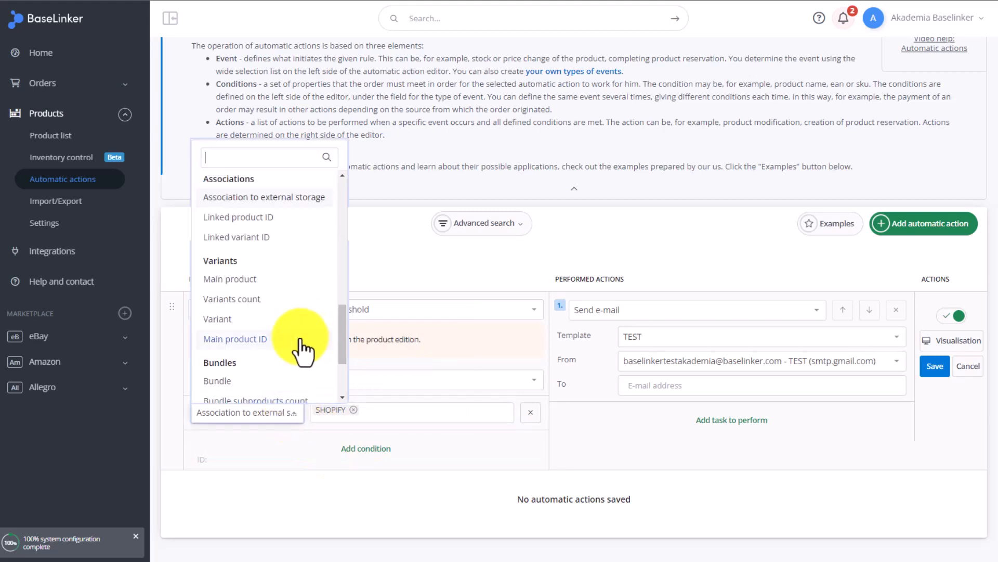
left_click(263, 218)
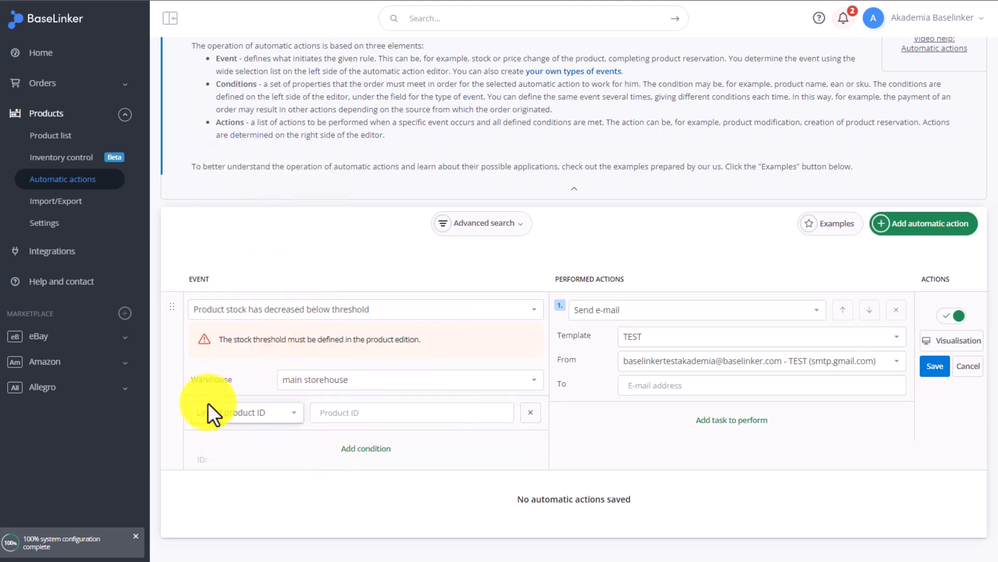
left_click(277, 416)
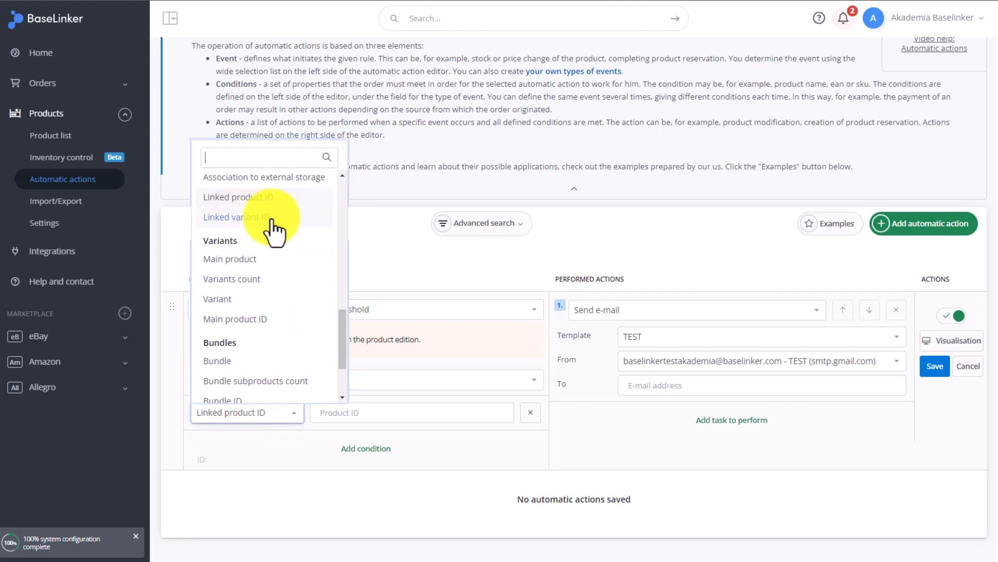
left_click(263, 259)
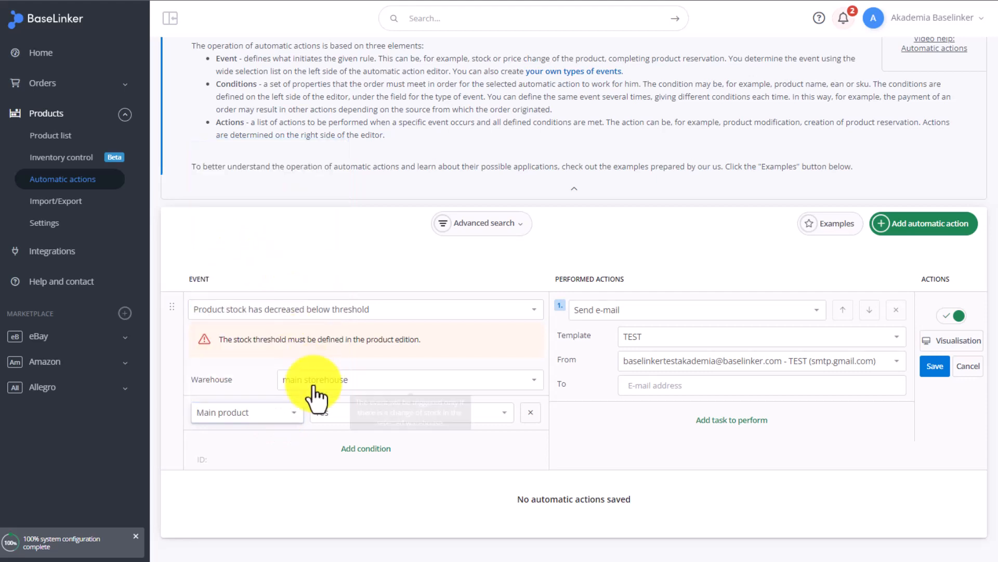
- Change the condition to Day of the week and choose Friday
left_click(286, 413)
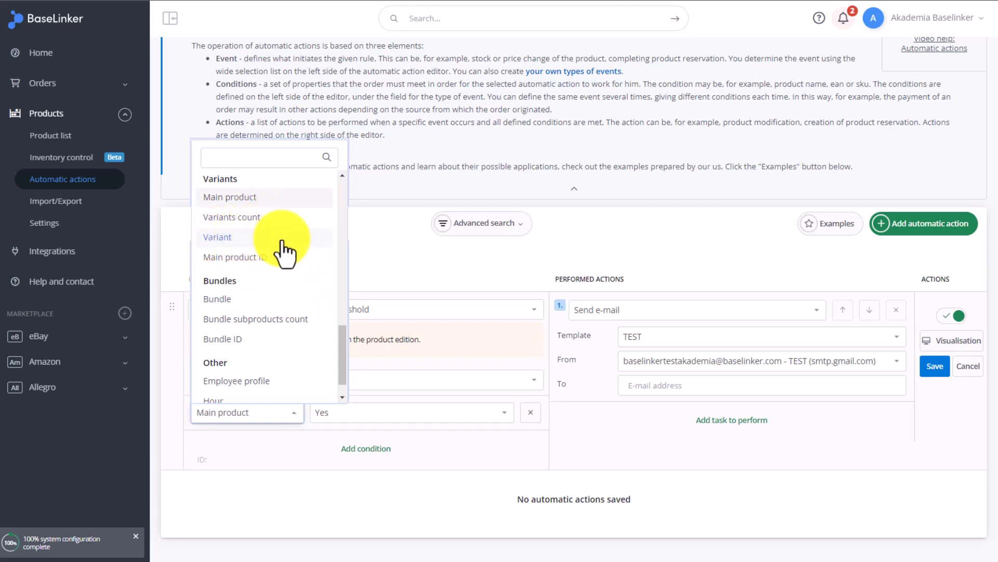
scroll(283, 254, "down", 1)
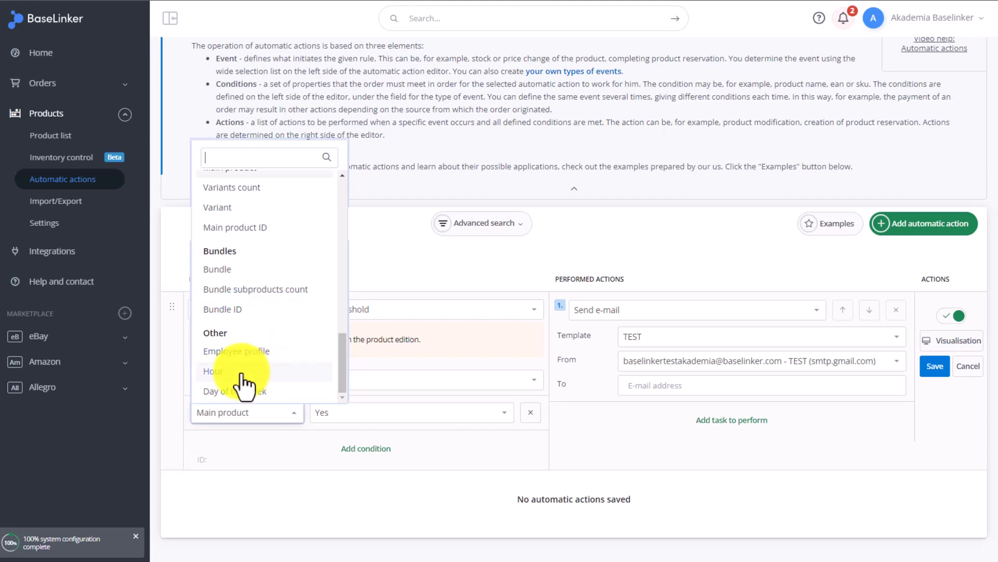
left_click(310, 398)
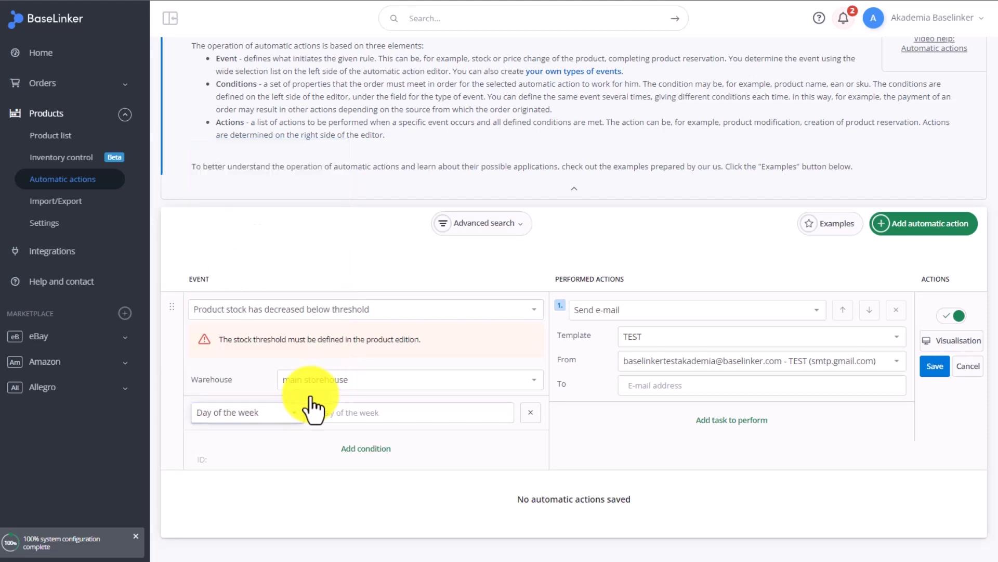
left_click(391, 413)
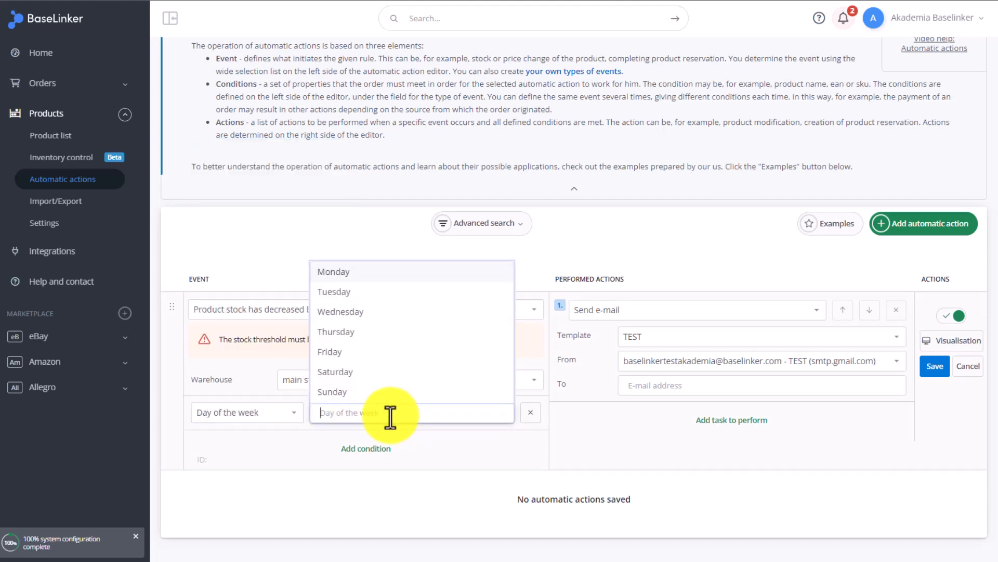
left_click(344, 352)
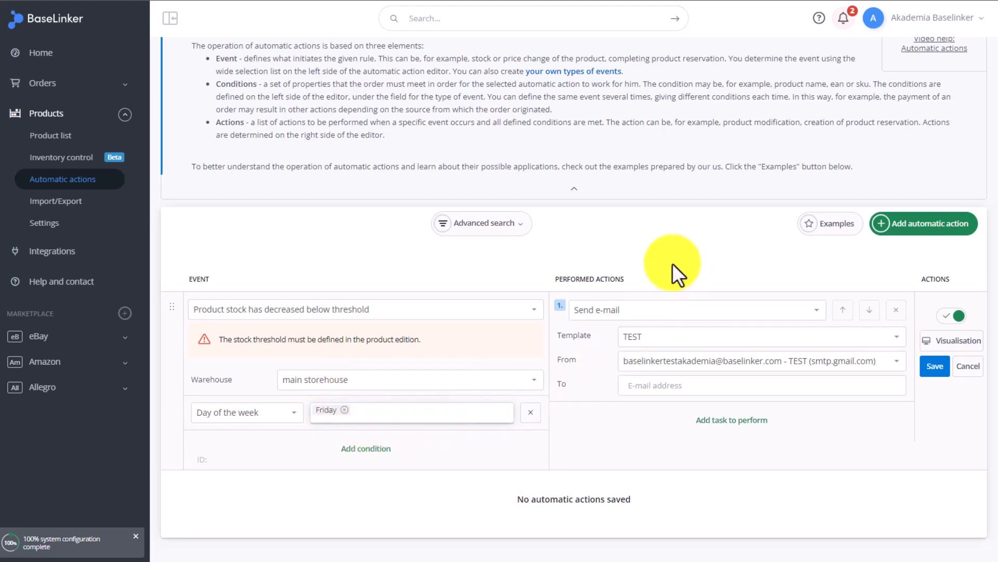
- Change the performed action to Modify product and check which product fields can be modified
left_click(635, 312)
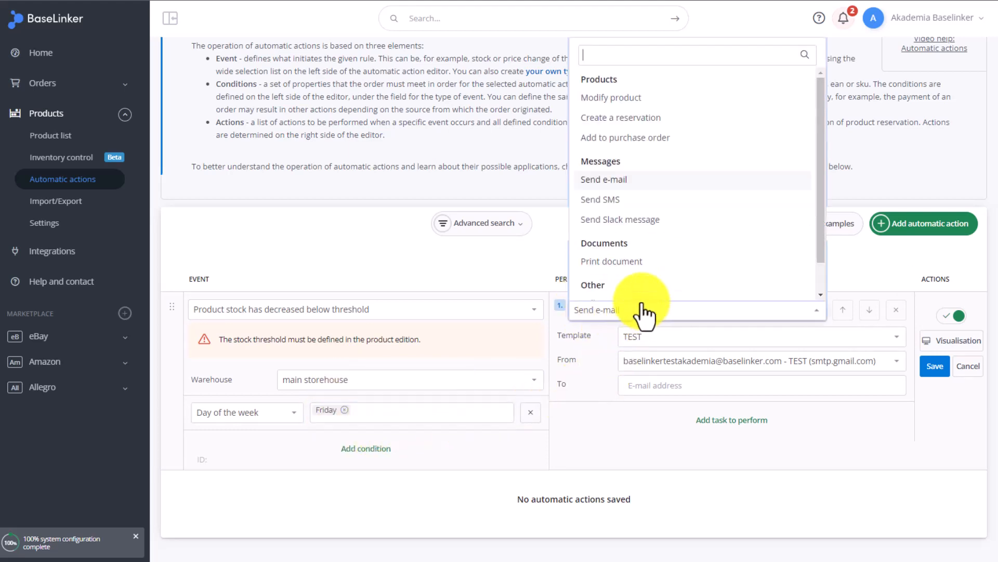
left_click(635, 100)
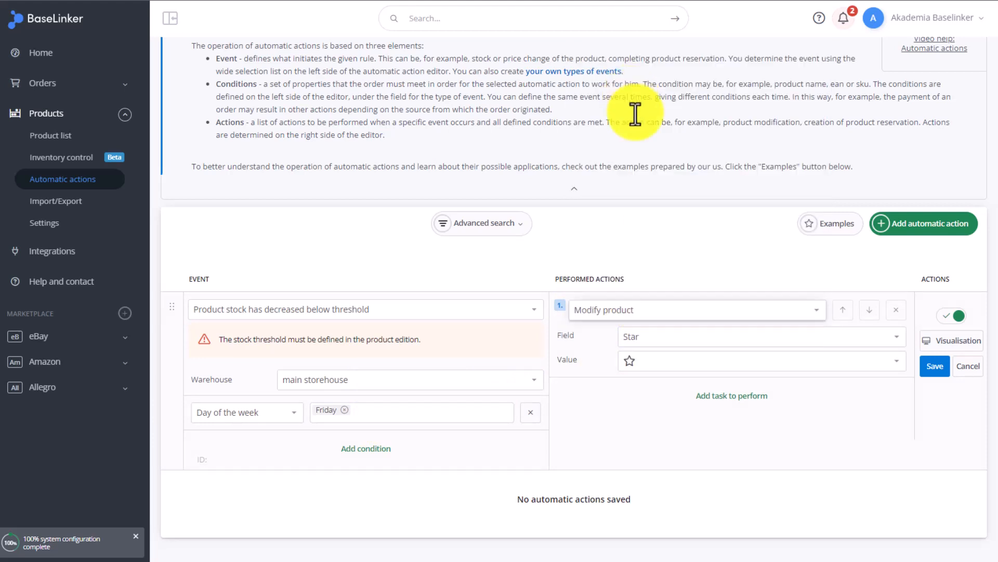
left_click(657, 338)
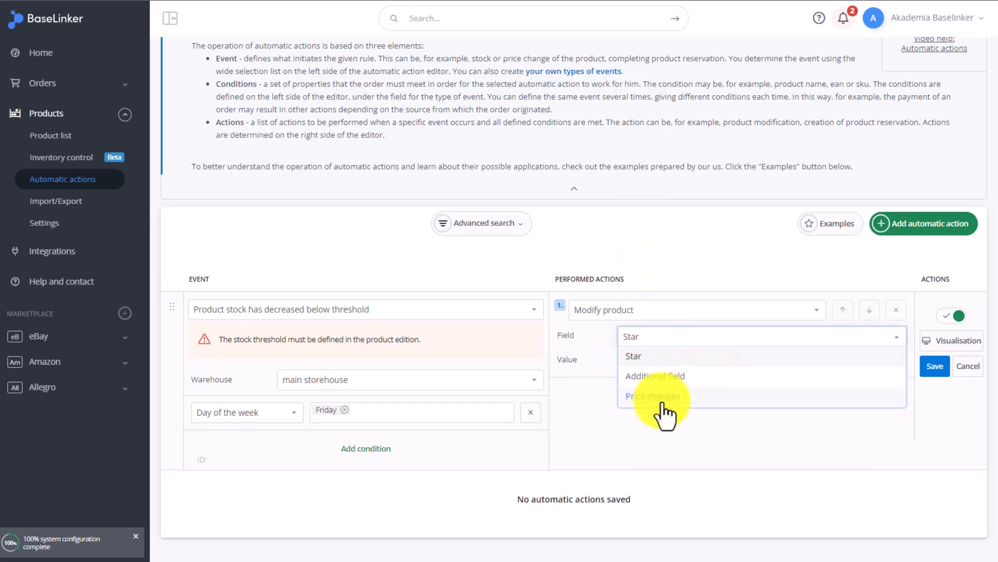
- Switch the performed action to Add to purchase order and back to Send e-mail
left_click(616, 314)
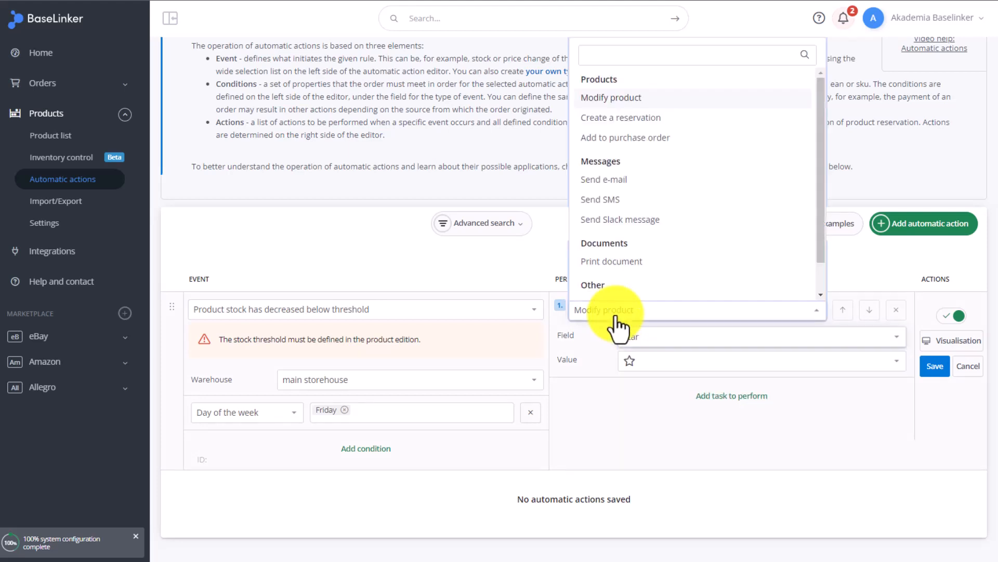
left_click(635, 136)
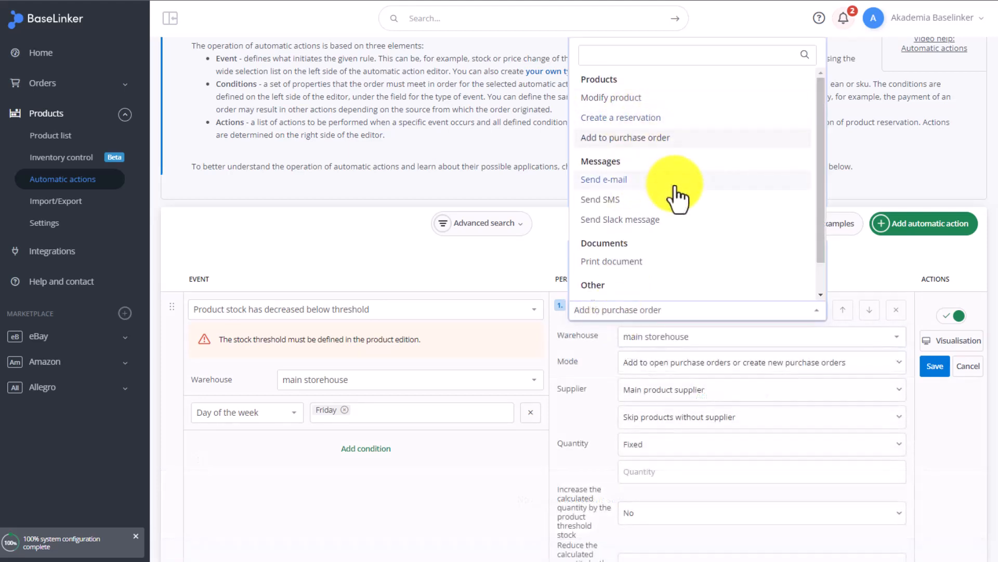
left_click(675, 182)
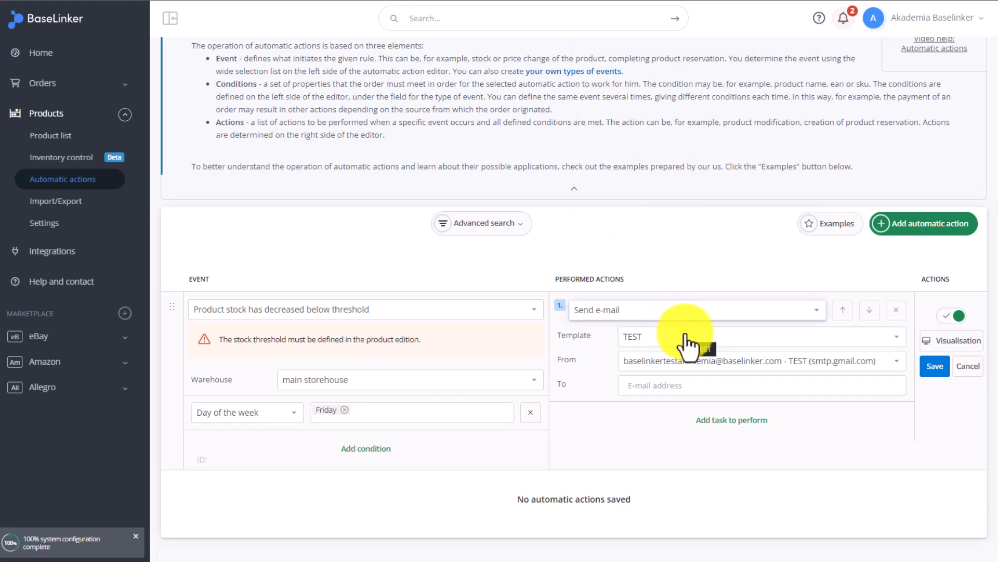
- Change the performed action to Print document and check its available printouts
left_click(671, 311)
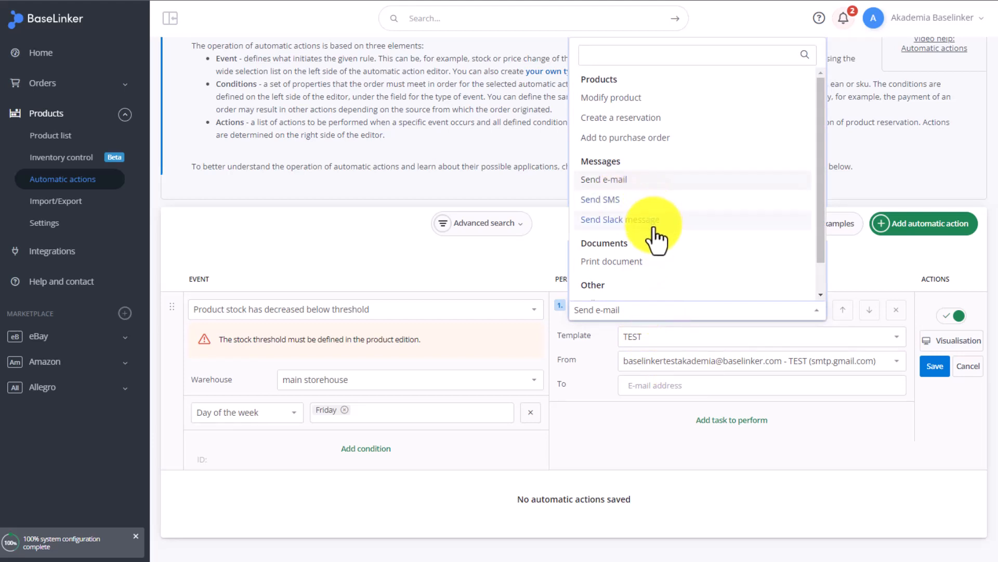
scroll(692, 245, "down", 1)
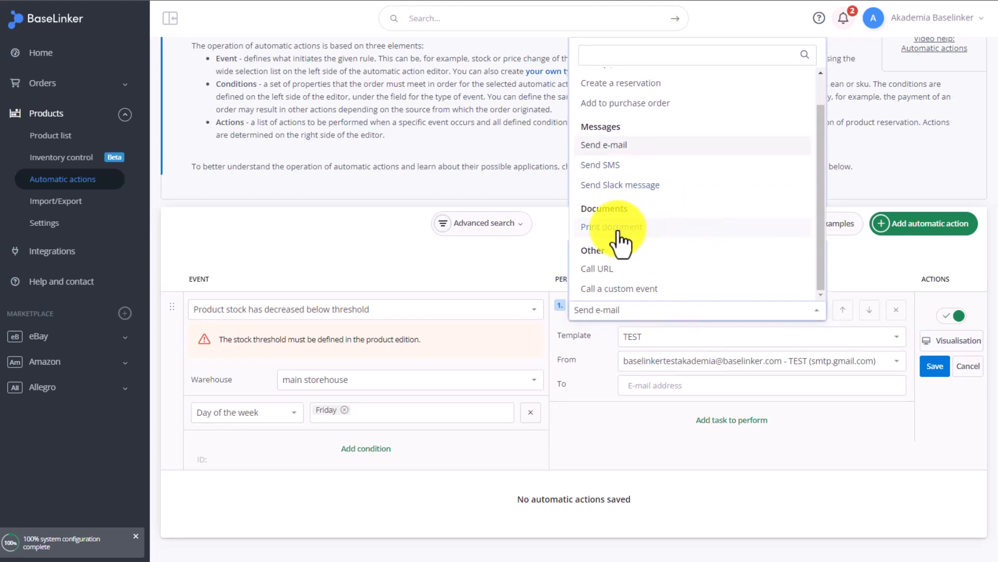
left_click(687, 233)
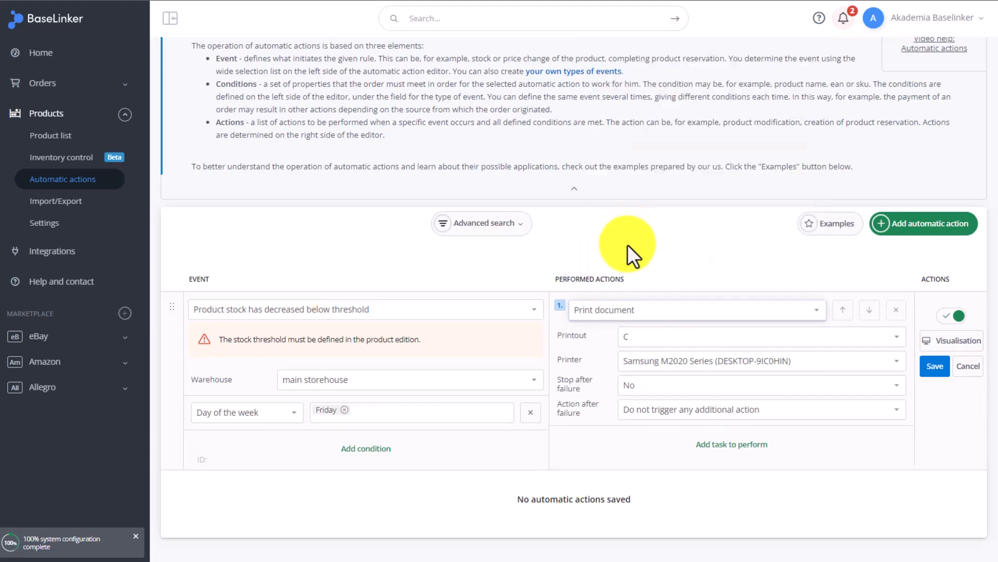
left_click(671, 338)
left_click(668, 341)
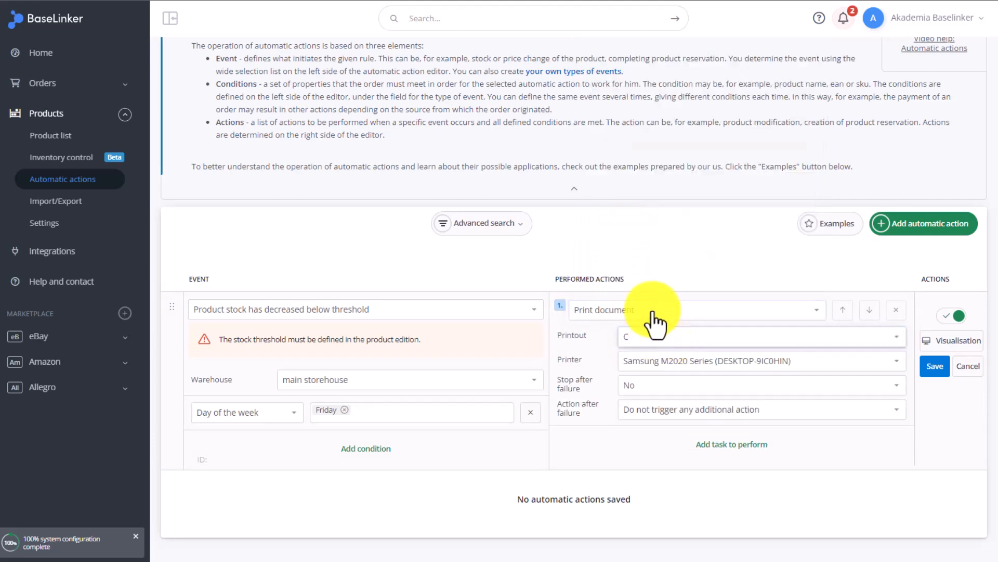
- Change the performed action to Call URL
left_click(654, 319)
scroll(645, 290, "down", 1)
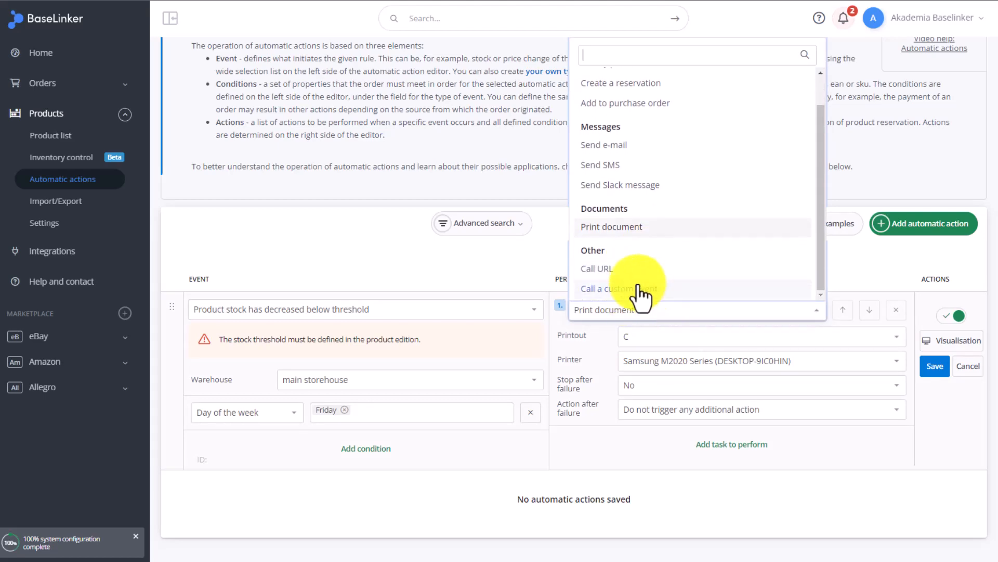
left_click(615, 268)
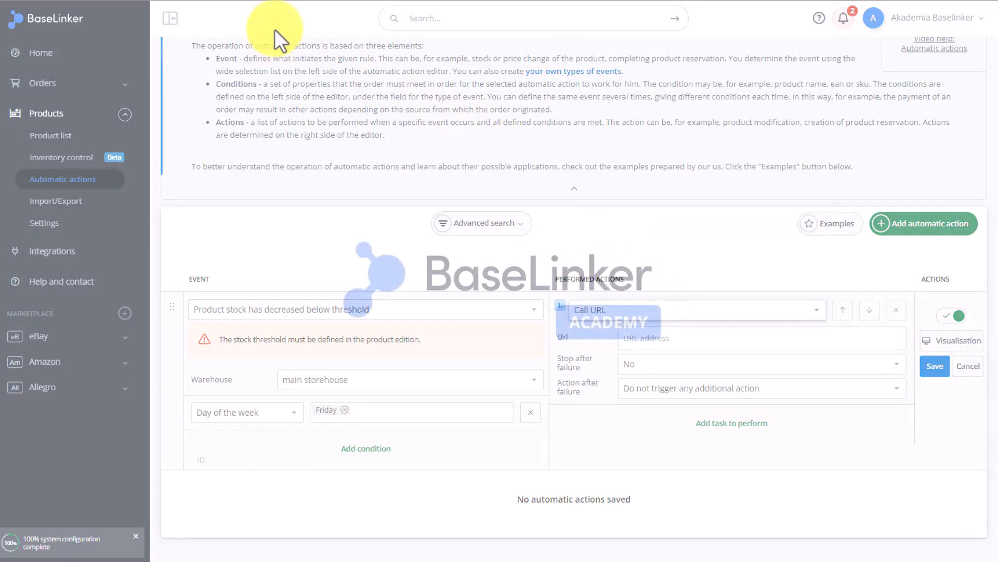